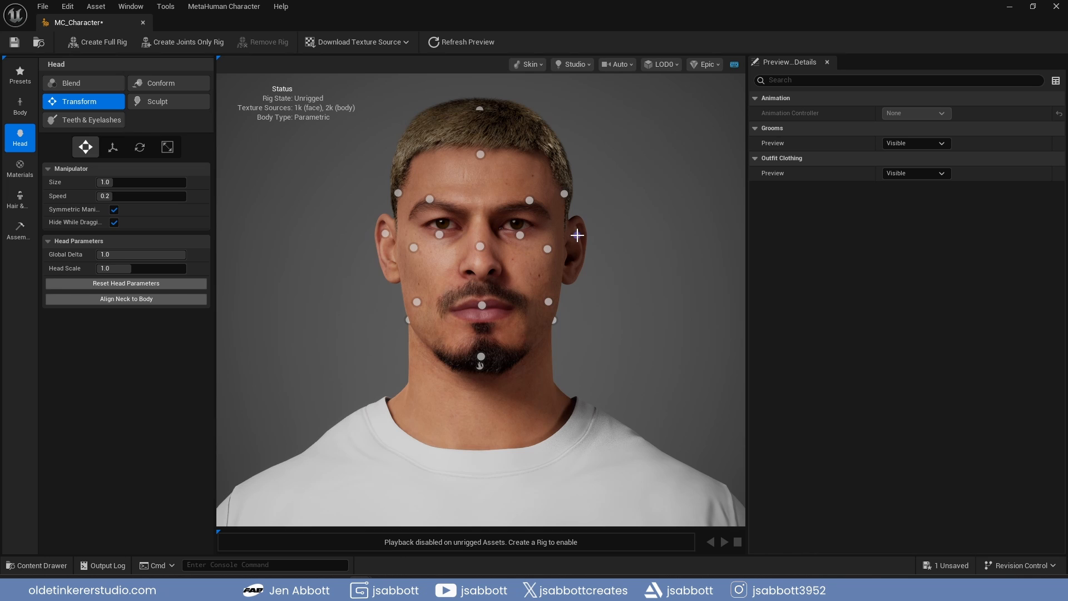
{"action": "left_click_drag", "start_coordinate": [576, 237], "coordinate": [577, 233]}
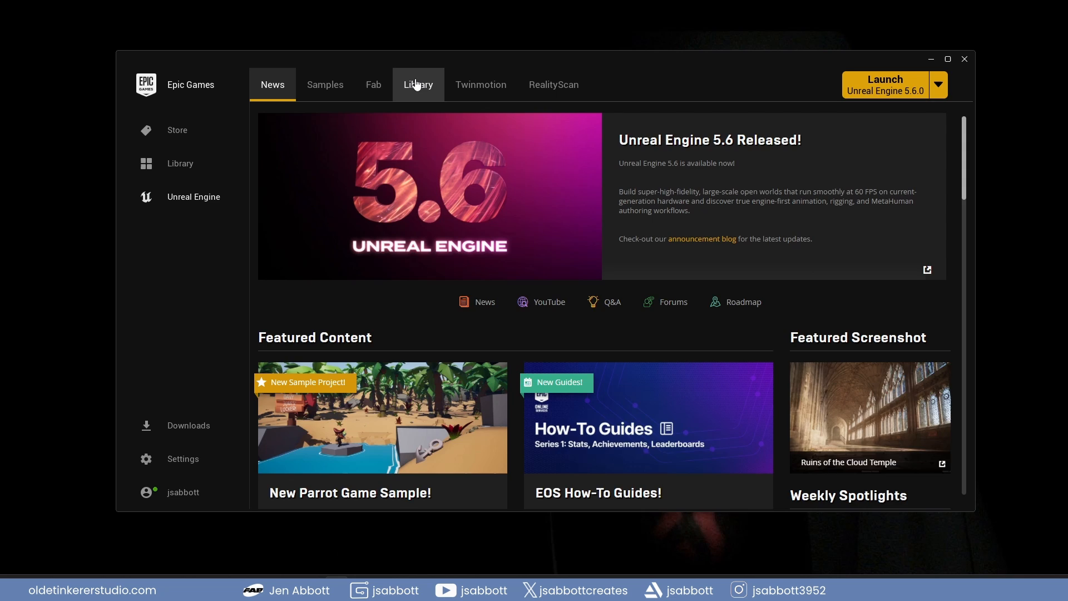
Open the installation options for the Unreal Engine 5.6.0 version in the Epic Games Launcher library
{"action": "left_click", "coordinate": [418, 83]}
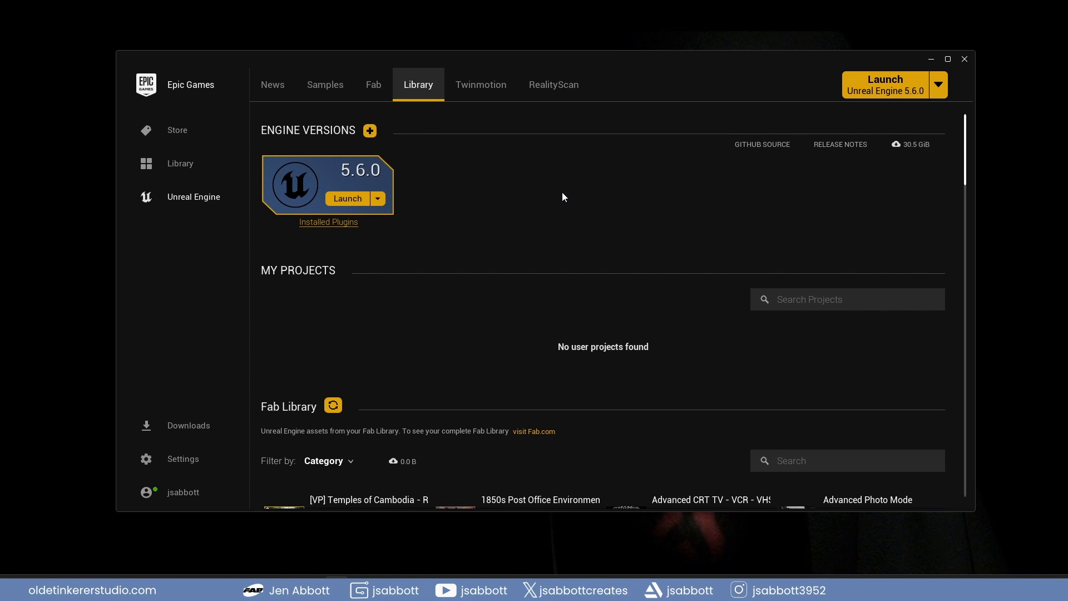
{"action": "left_click", "coordinate": [377, 199]}
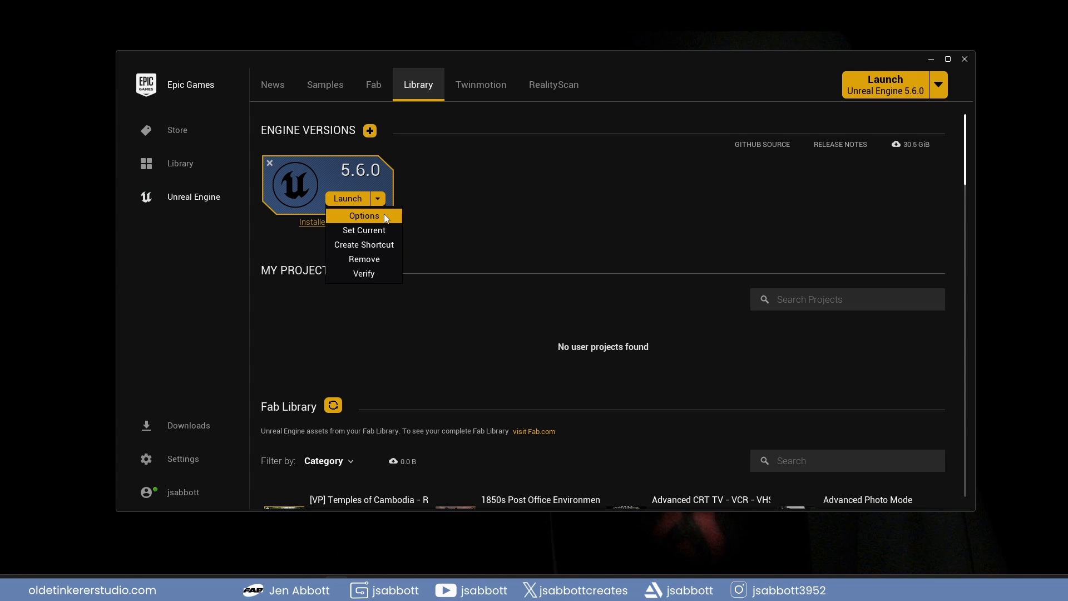
{"action": "left_click", "coordinate": [384, 215]}
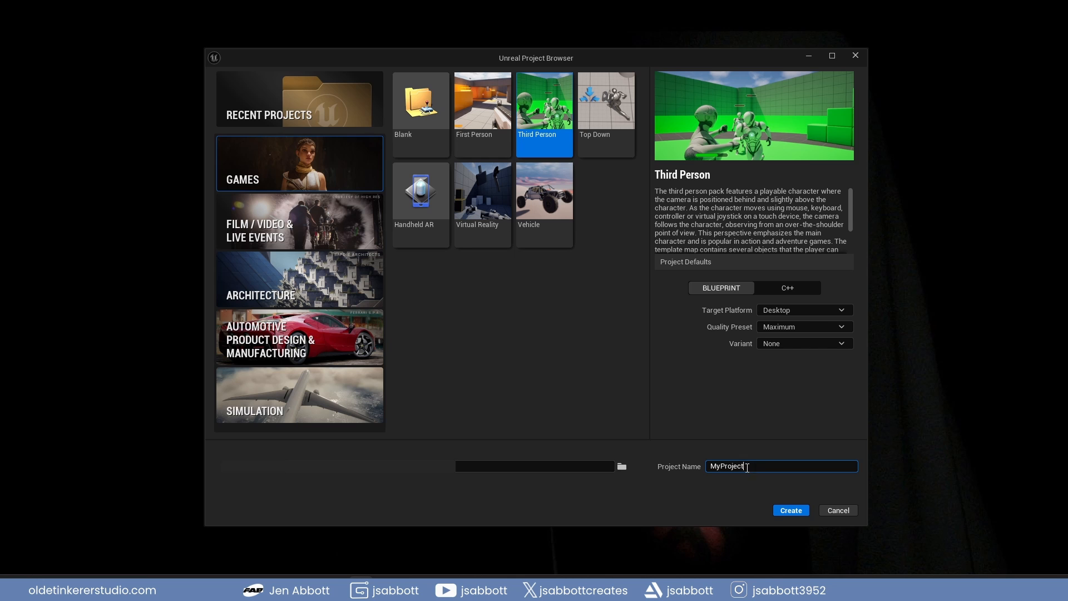
In the Unreal Project Browser, create a Third Person Blueprint project named MetaHumans_Tutorial
{"action": "double_click", "coordinate": [744, 465]}
{"action": "type", "text": "Met"}
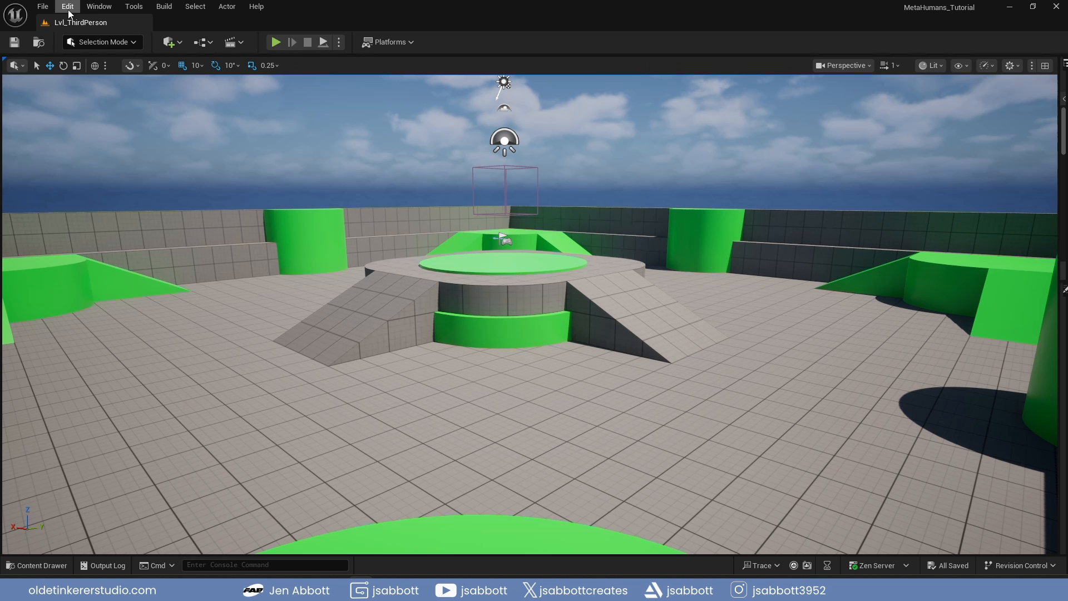
Find and enable the beta MetaHuman Creator plugin for the project, and restart the editor to load it
{"action": "left_click", "coordinate": [69, 6]}
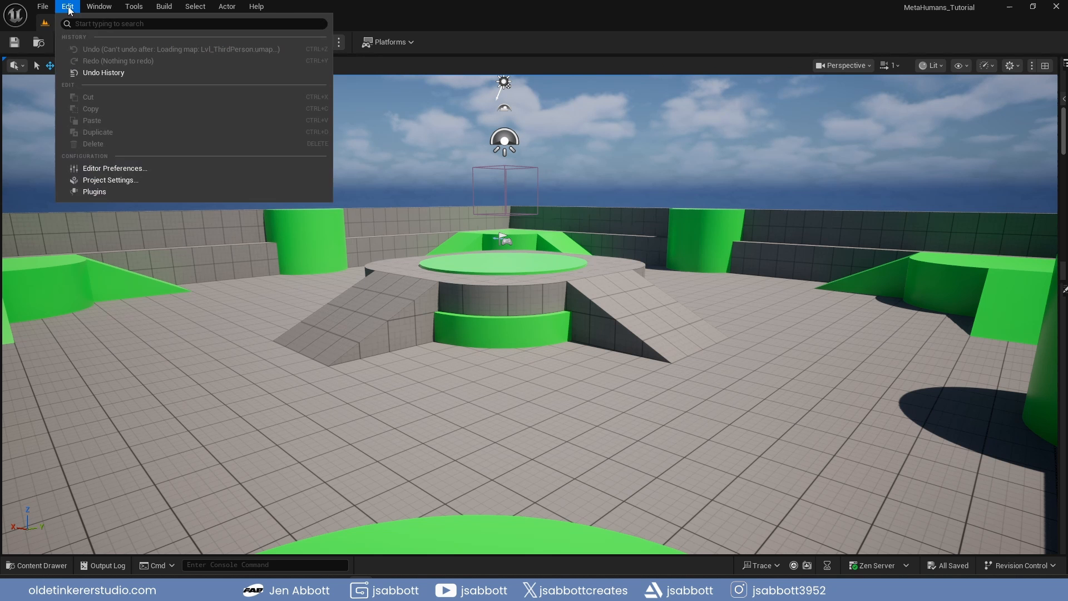
{"action": "left_click", "coordinate": [121, 195]}
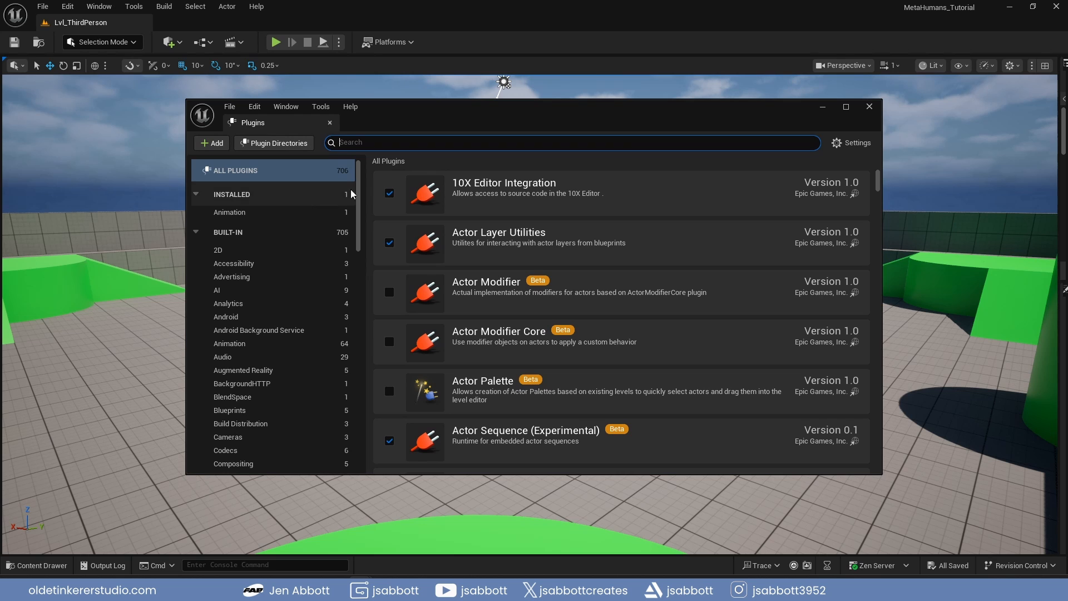
{"action": "type", "text": "metahuman"}
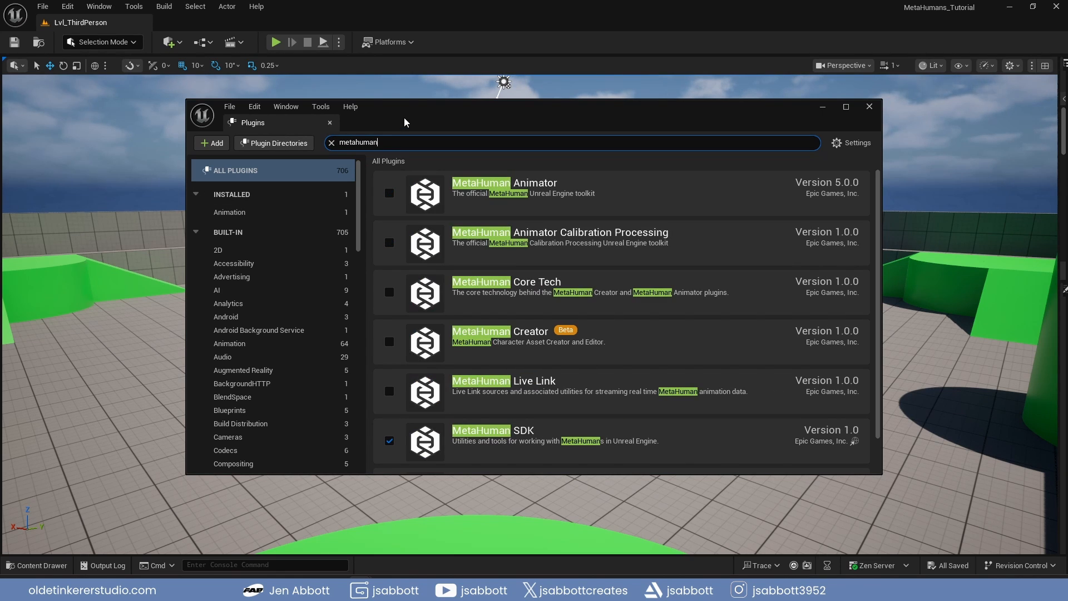
{"action": "left_click", "coordinate": [389, 341]}
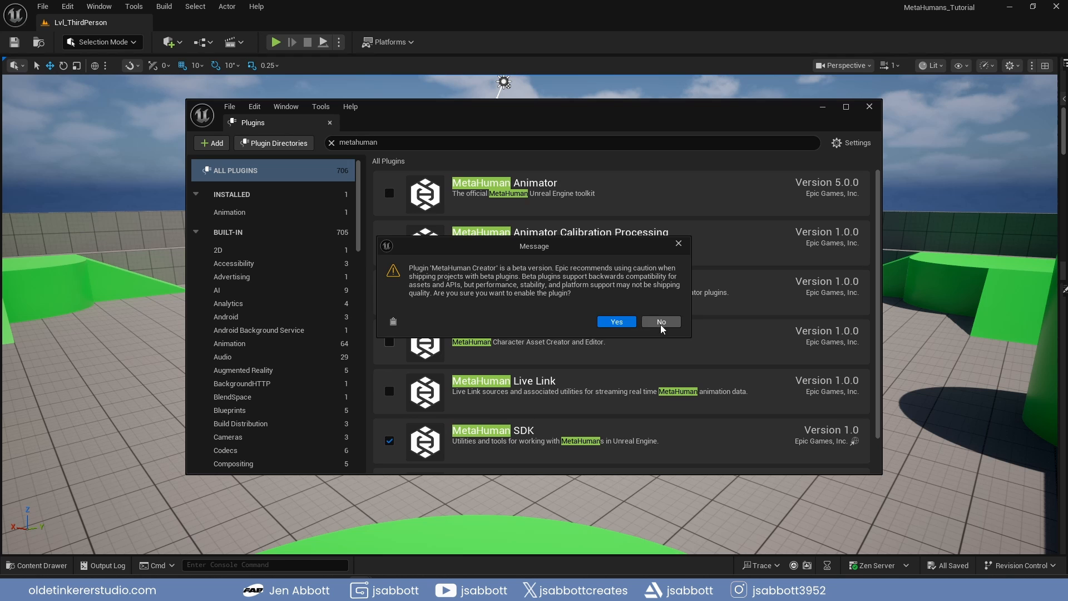
{"action": "left_click", "coordinate": [617, 322]}
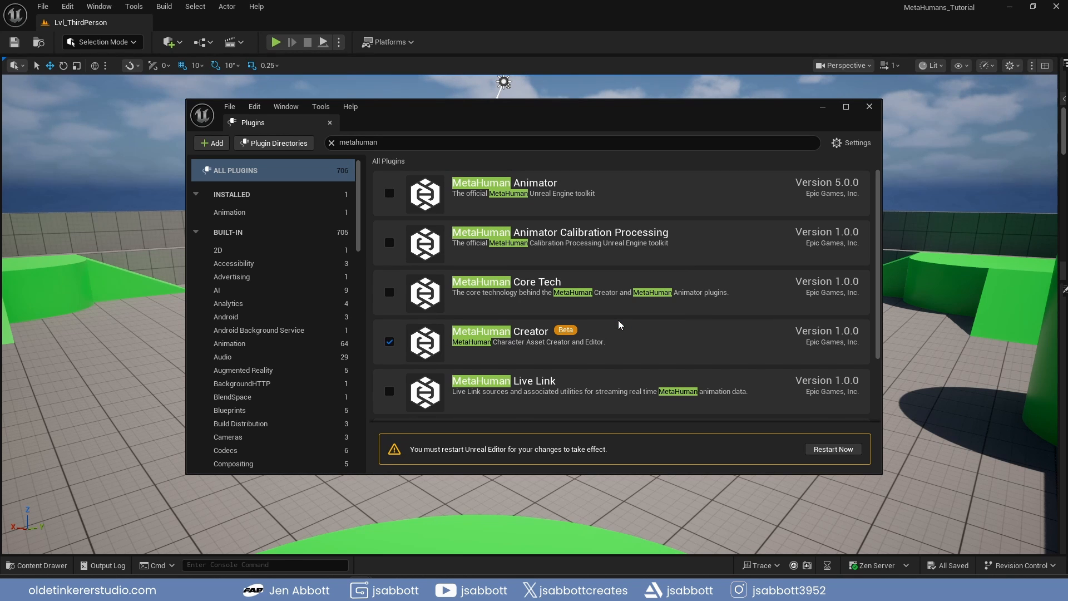
{"action": "left_click", "coordinate": [833, 449]}
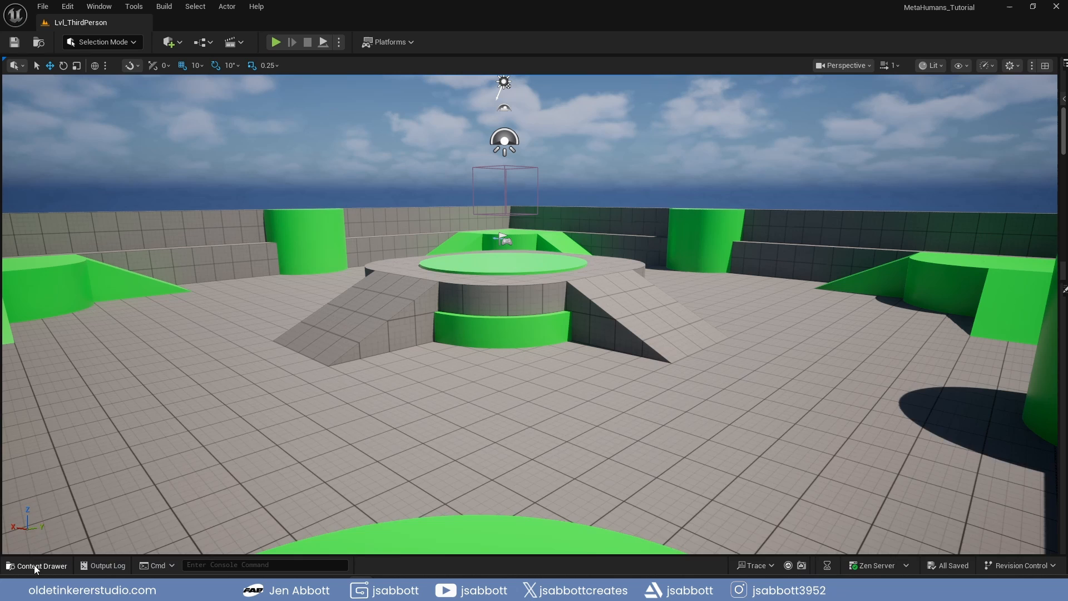
Create a MetaHuman Character asset in the project's Content folder and name it MC_Character
{"action": "left_click", "coordinate": [37, 565]}
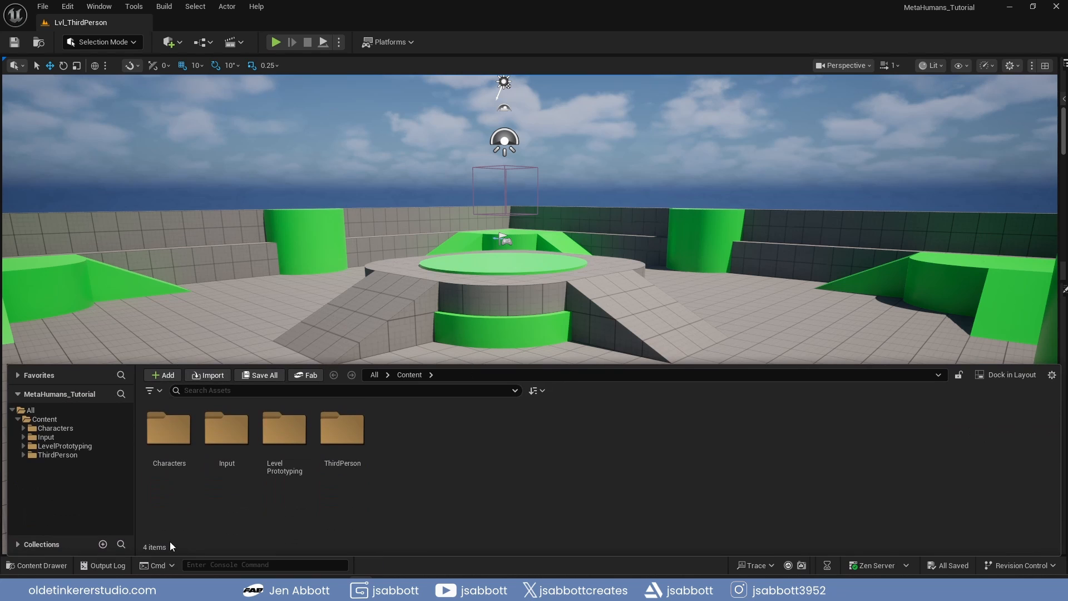
{"action": "right_click", "coordinate": [409, 429]}
{"action": "mouse_move", "coordinate": [410, 431]}
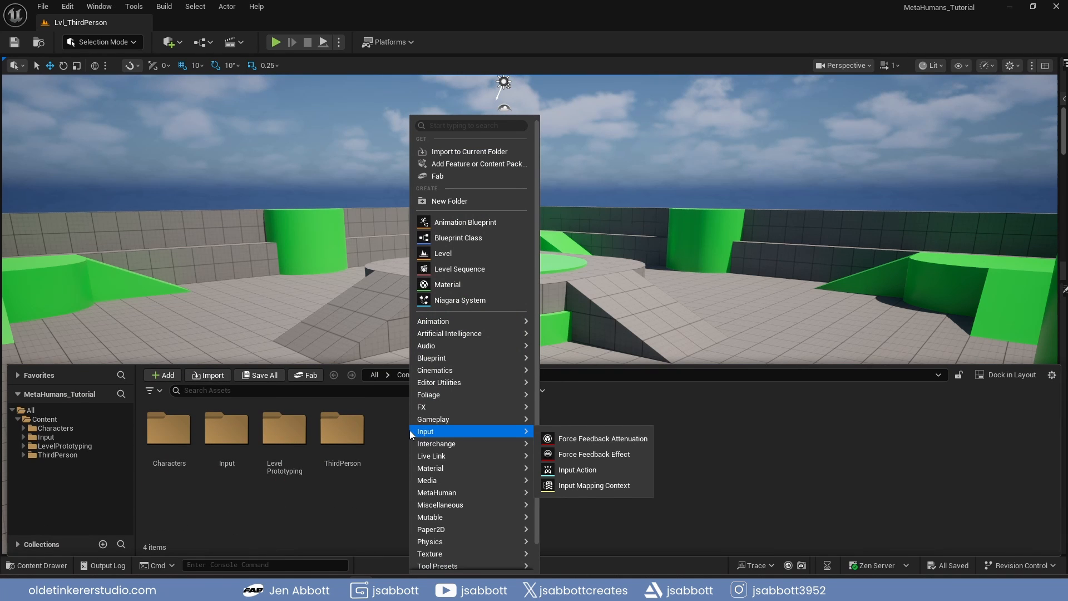
{"action": "mouse_move", "coordinate": [458, 492]}
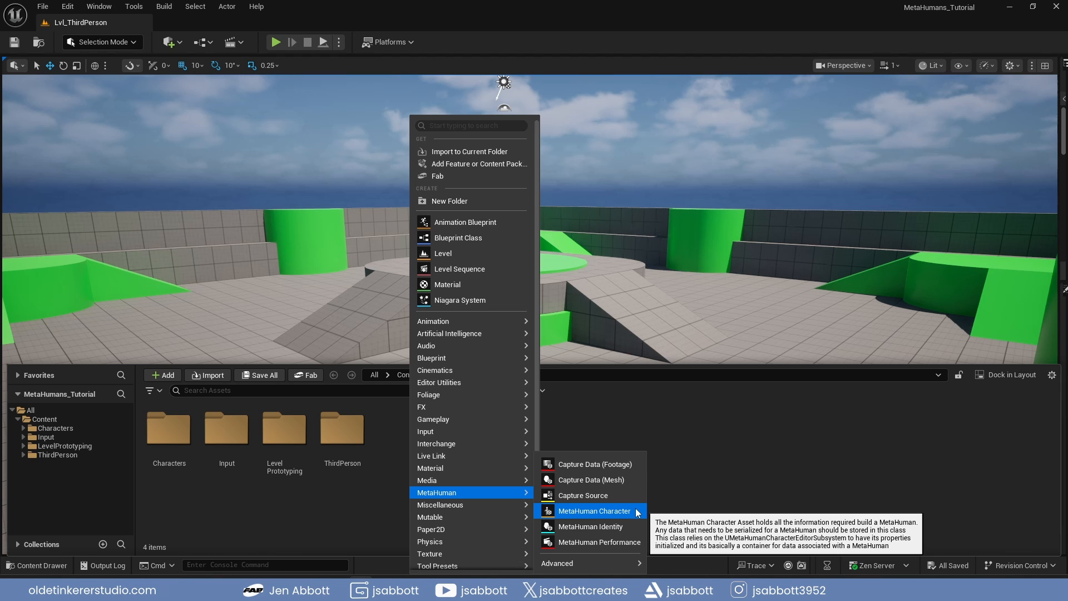
{"action": "left_click", "coordinate": [637, 512]}
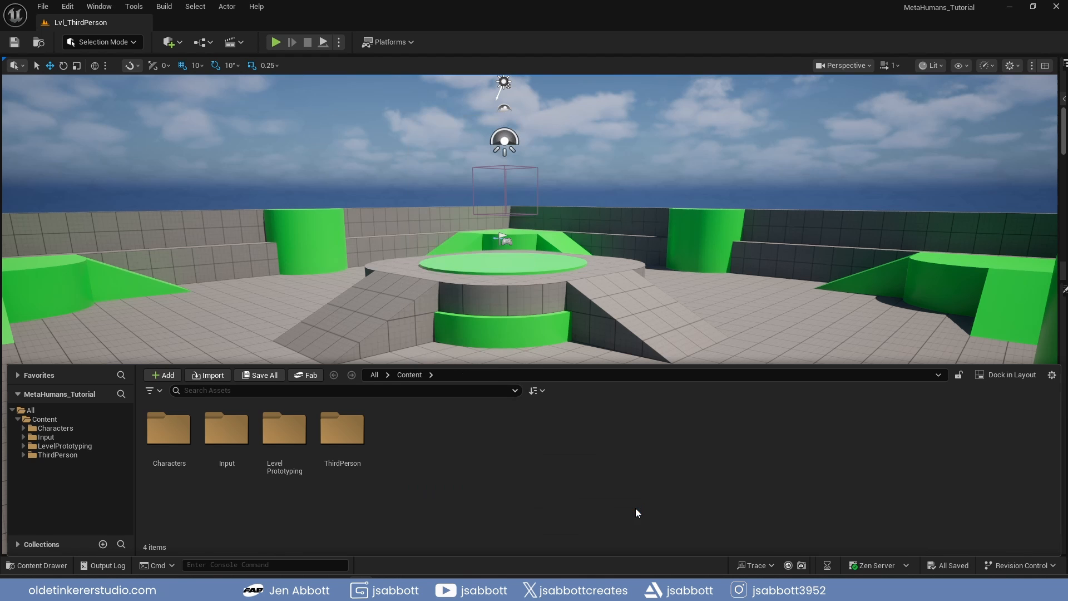
{"action": "type", "text": "MC"}
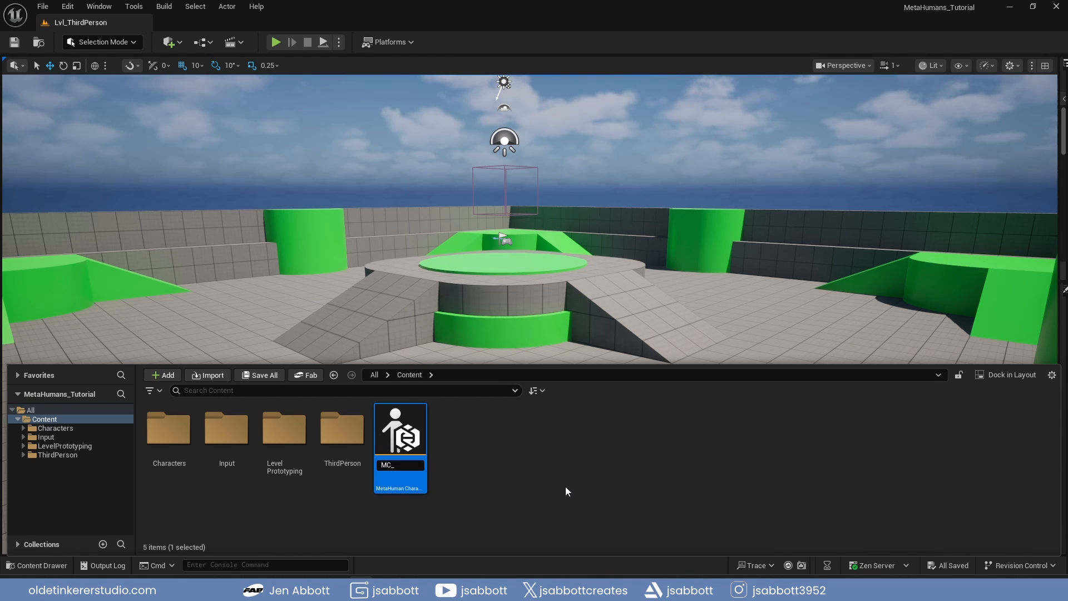
{"action": "type", "text": "_Human"}
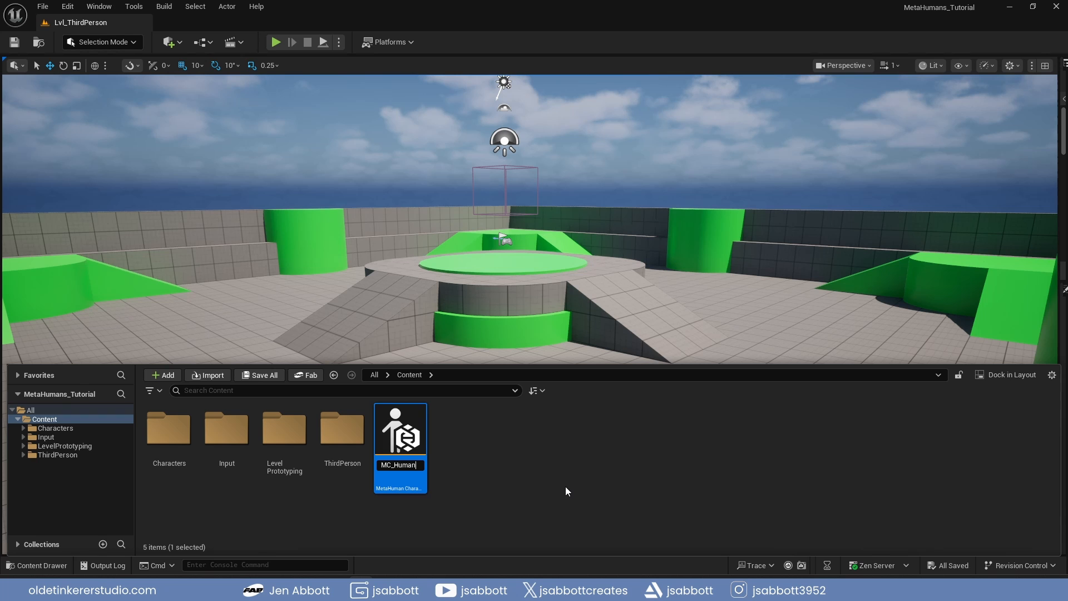
{"action": "key", "text": "Return"}
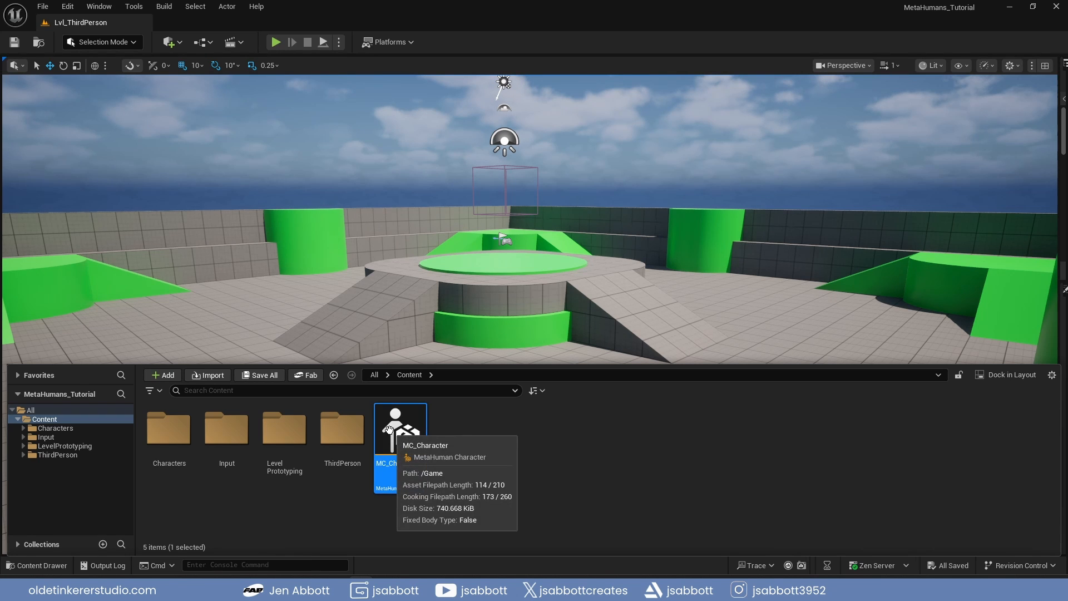
Open the MC_Character asset for editing, enabling the missing project settings it needs
{"action": "double_click", "coordinate": [389, 428]}
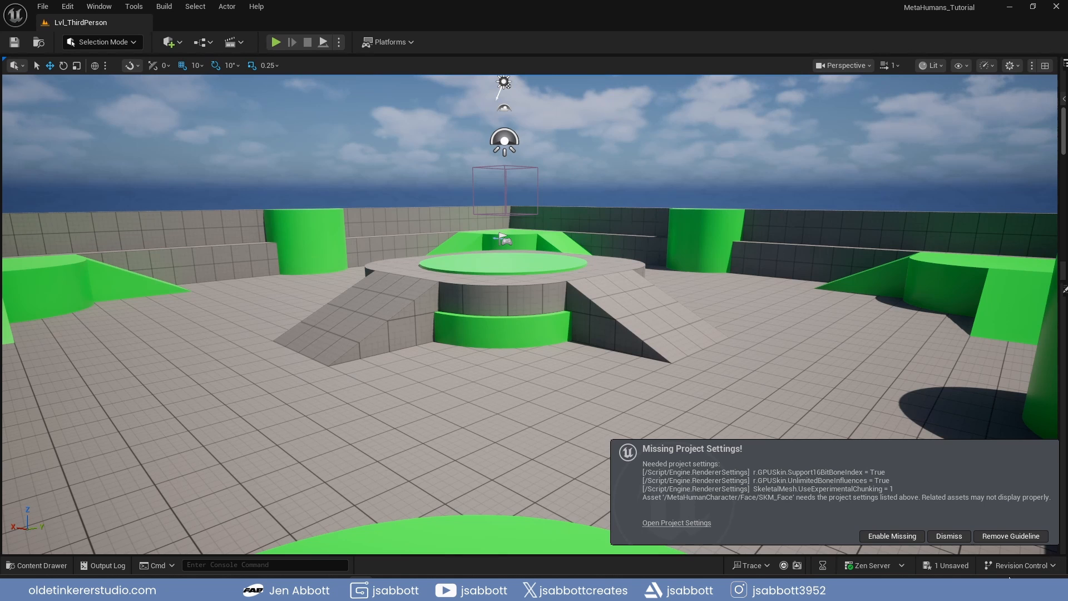
{"action": "left_click", "coordinate": [898, 538]}
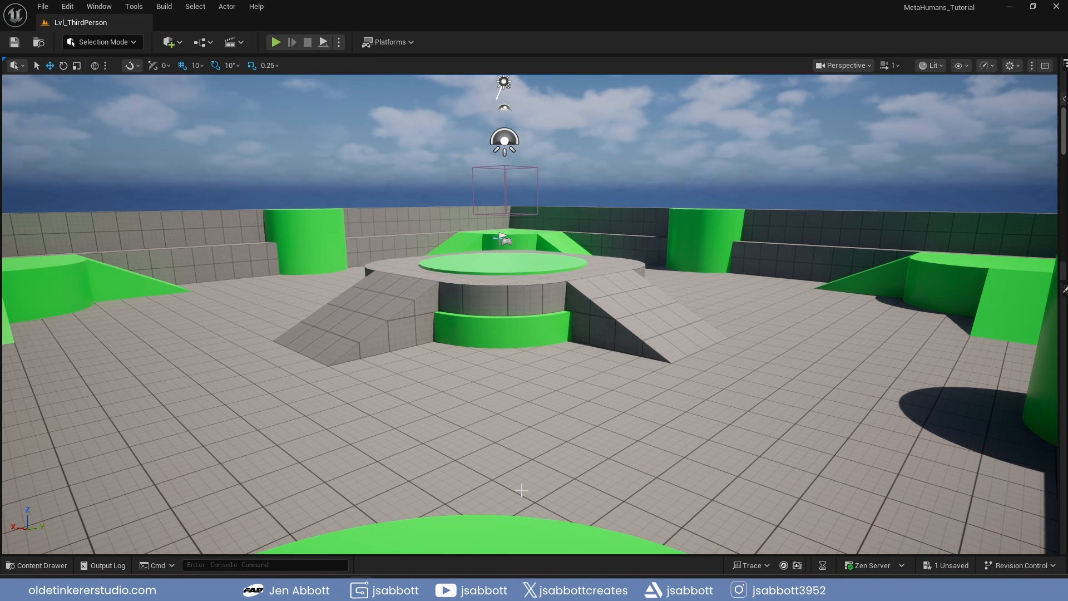
{"action": "left_click", "coordinate": [37, 565]}
{"action": "double_click", "coordinate": [396, 458]}
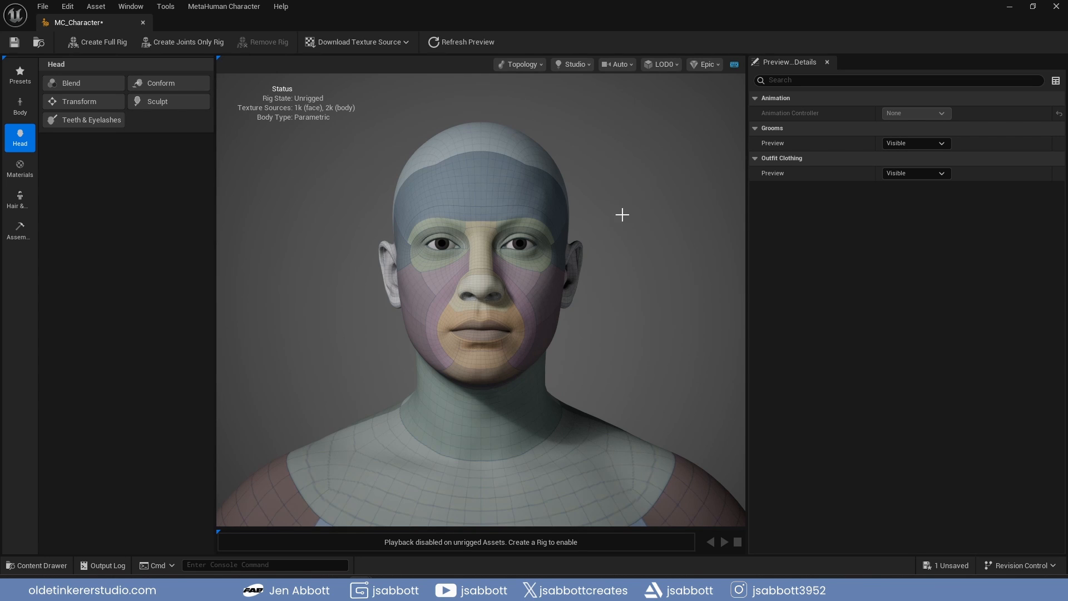
Choose the Victor preset from the preset library and apply it to the character
{"action": "right_click_drag", "start_coordinate": [481, 300], "coordinate": [481, 326]}
{"action": "right_click_drag", "start_coordinate": [634, 253], "coordinate": [635, 329]}
{"action": "mouse_move", "coordinate": [634, 271]}
{"action": "left_mouse_down"}
{"action": "mouse_move", "coordinate": [537, 270]}
{"action": "mouse_move", "coordinate": [581, 234]}
{"action": "mouse_move", "coordinate": [617, 275]}
{"action": "mouse_move", "coordinate": [595, 278]}
{"action": "mouse_move", "coordinate": [618, 278]}
{"action": "left_mouse_up"}
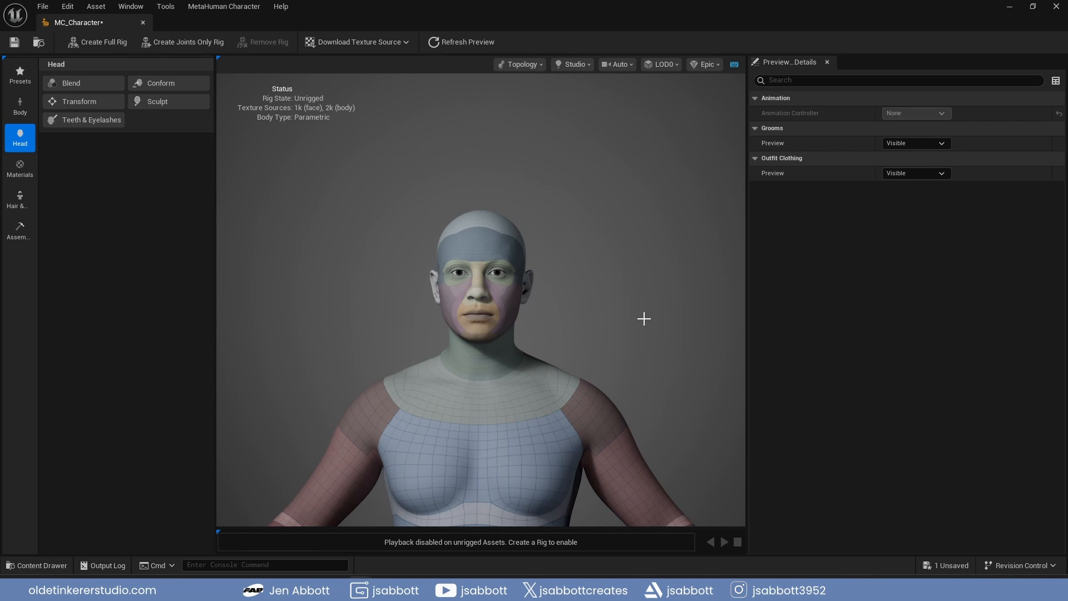
{"action": "mouse_move", "coordinate": [601, 279]}
{"action": "middle_mouse_down"}
{"action": "mouse_move", "coordinate": [718, 279]}
{"action": "mouse_move", "coordinate": [525, 281]}
{"action": "mouse_move", "coordinate": [595, 281]}
{"action": "middle_mouse_up"}
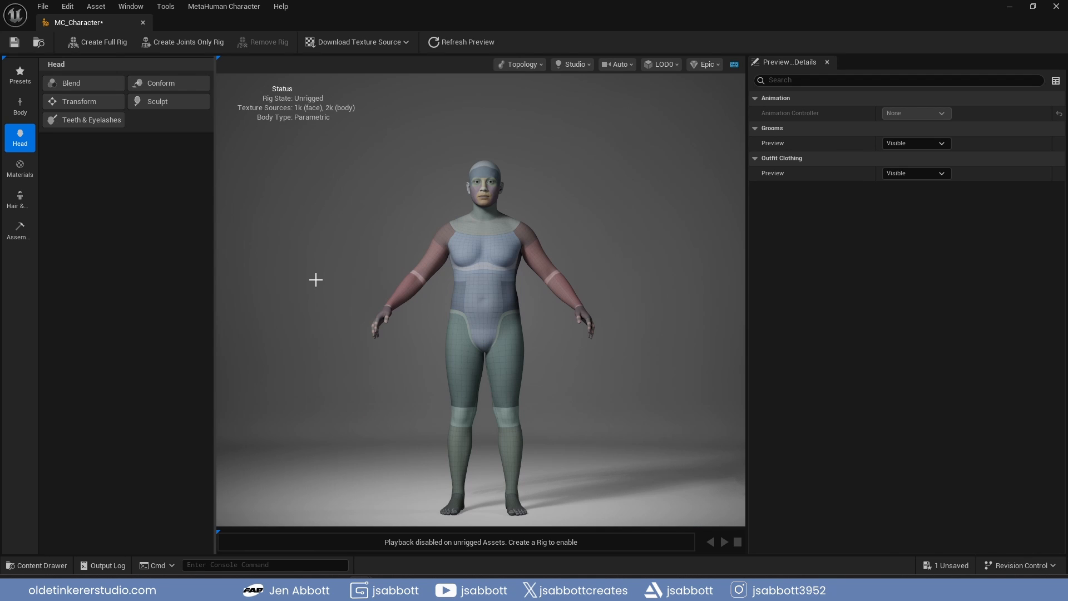
{"action": "left_click", "coordinate": [20, 75]}
{"action": "scroll", "coordinate": [201, 216], "scroll_direction": "down", "scroll_amount": 3}
{"action": "scroll", "coordinate": [201, 220], "scroll_direction": "down", "scroll_amount": 2}
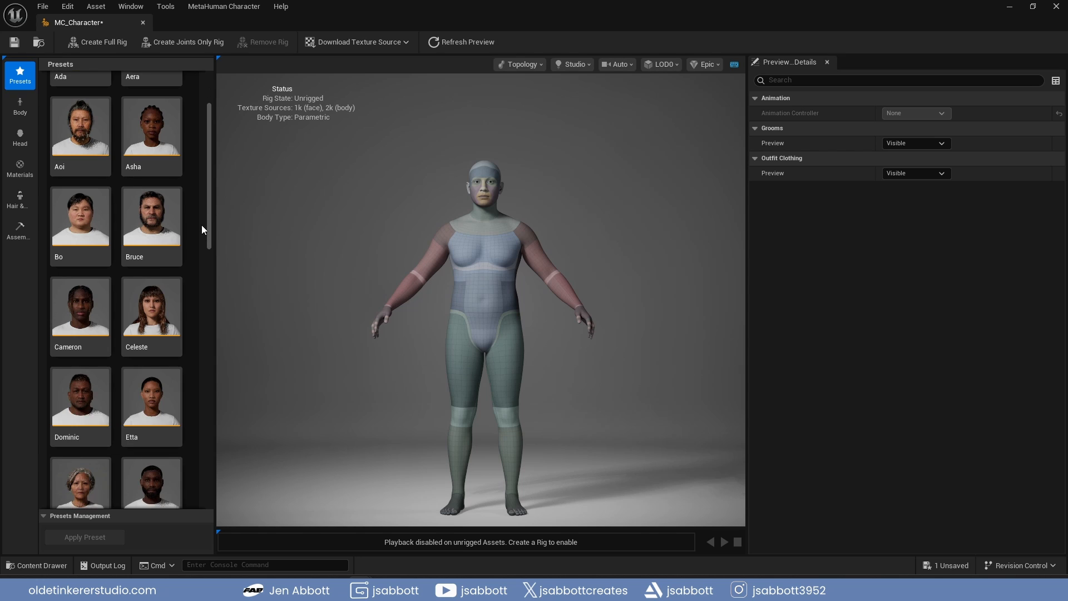
{"action": "scroll", "coordinate": [202, 232], "scroll_direction": "down", "scroll_amount": 5}
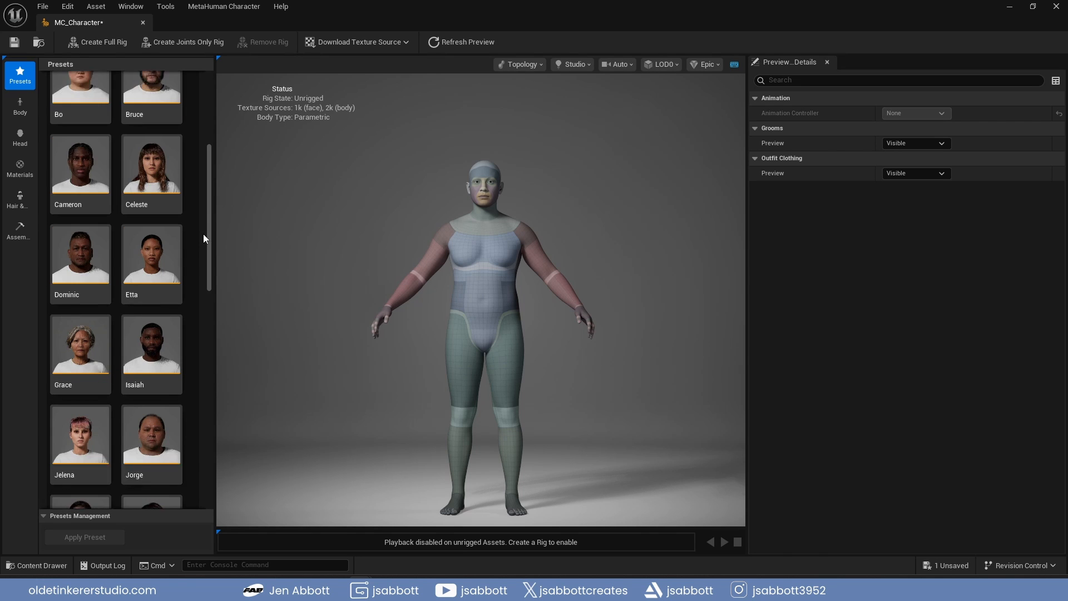
{"action": "scroll", "coordinate": [205, 243], "scroll_direction": "down", "scroll_amount": 8}
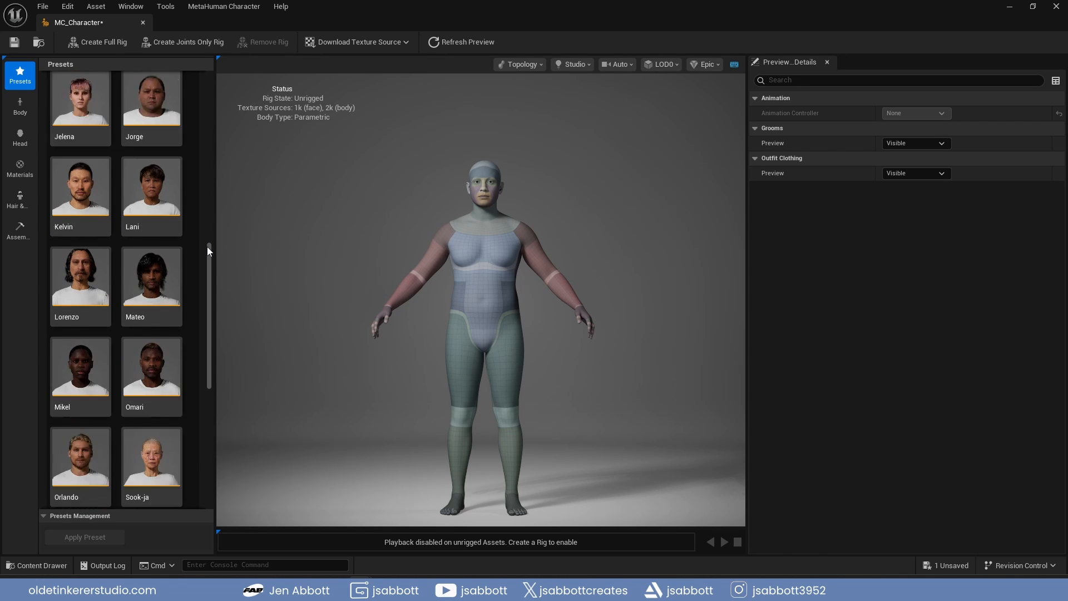
{"action": "scroll", "coordinate": [203, 262], "scroll_direction": "down", "scroll_amount": 6}
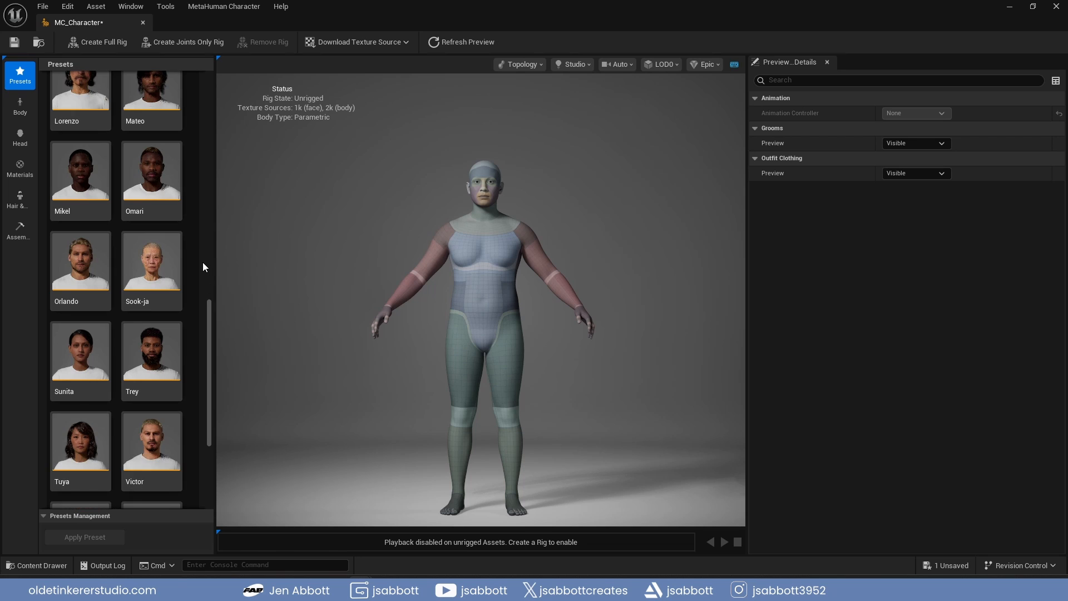
{"action": "left_click", "coordinate": [152, 247]}
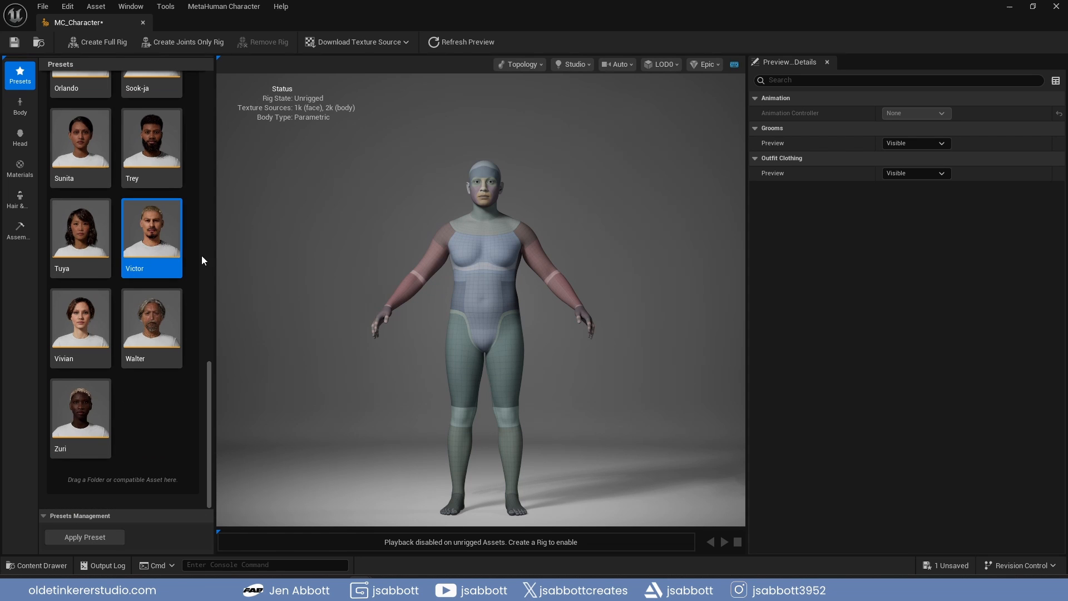
{"action": "left_click", "coordinate": [83, 537]}
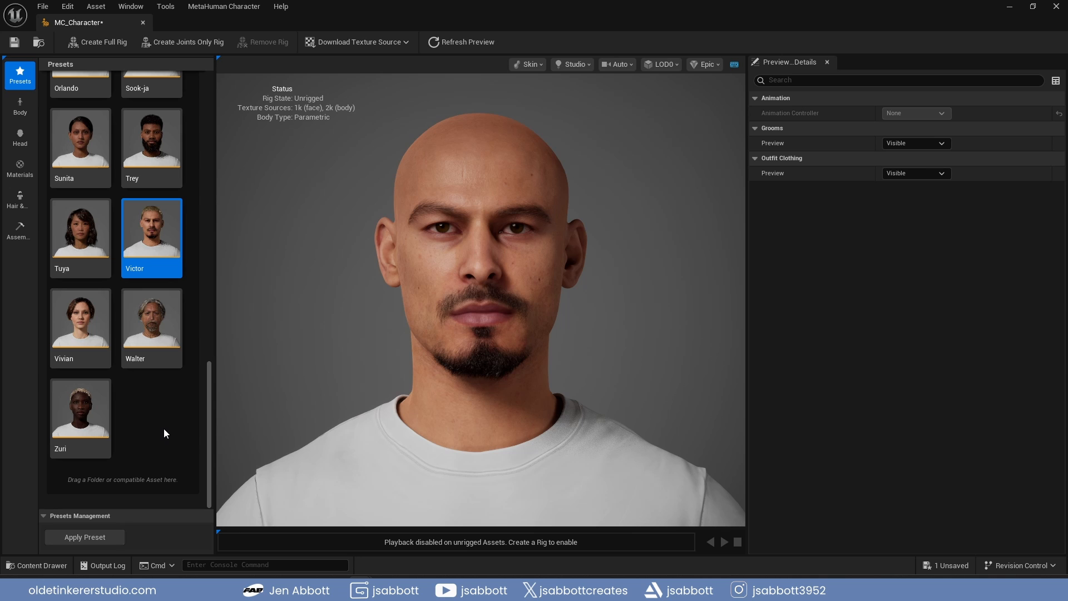
Assign the Bruce, Dominic and Isaiah presets to the three slots of the body blend selection
{"action": "left_click", "coordinate": [17, 110]}
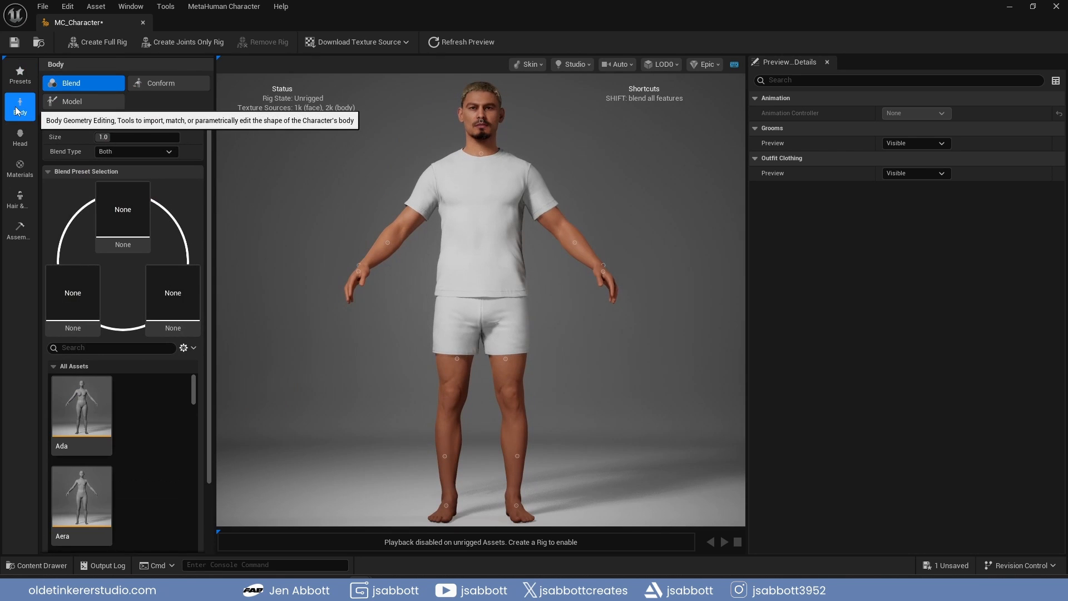
{"action": "left_click_drag", "start_coordinate": [196, 390], "coordinate": [196, 414]}
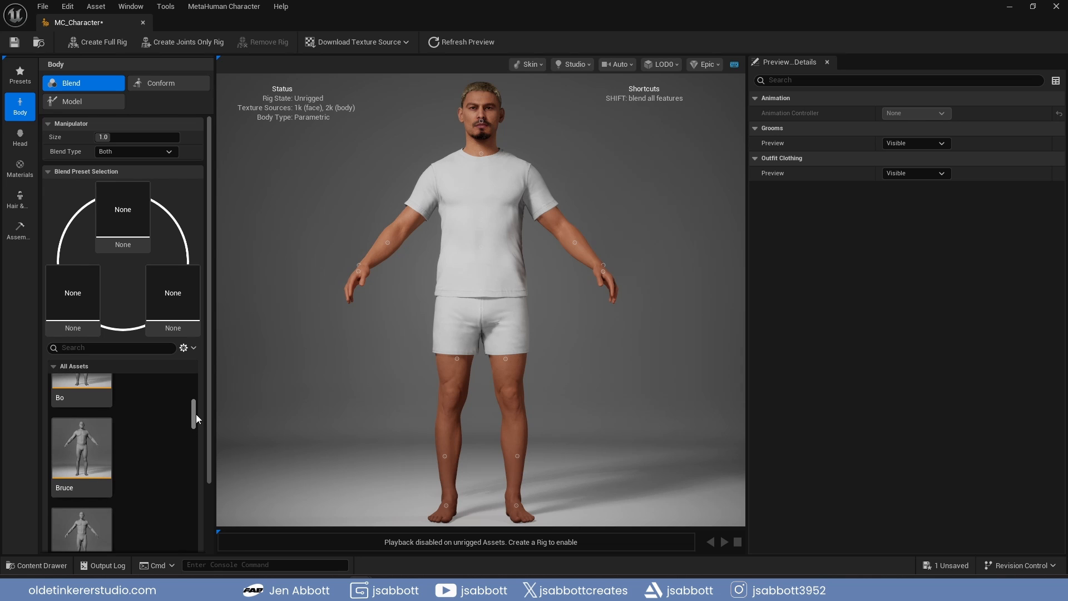
{"action": "left_click_drag", "start_coordinate": [81, 450], "coordinate": [123, 211]}
{"action": "left_click_drag", "start_coordinate": [194, 421], "coordinate": [194, 437]}
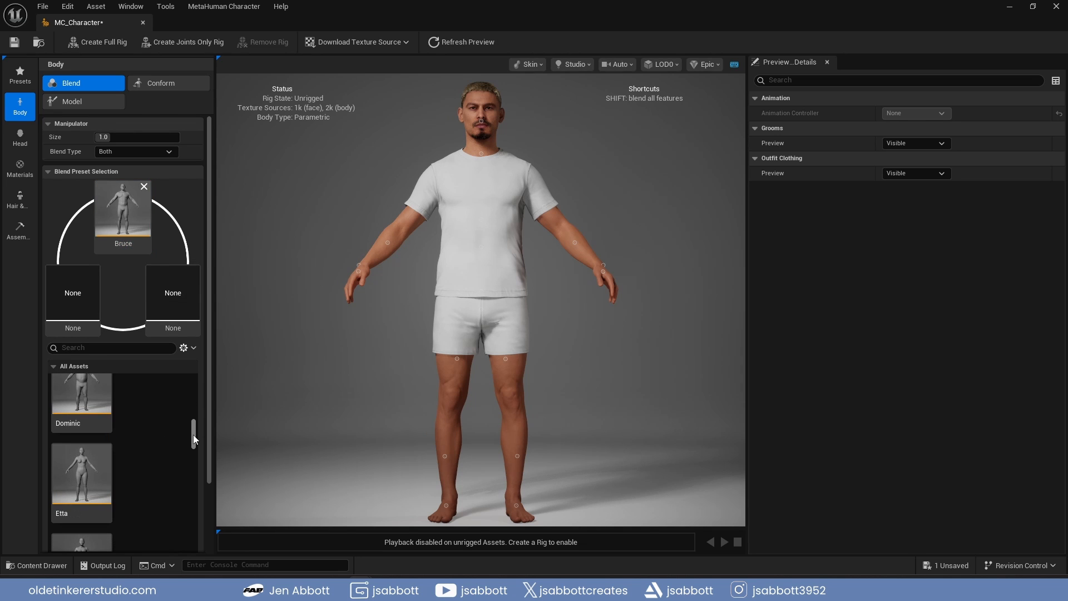
{"action": "left_click_drag", "start_coordinate": [89, 389], "coordinate": [168, 297]}
{"action": "left_click_drag", "start_coordinate": [193, 428], "coordinate": [194, 445]}
{"action": "left_click_drag", "start_coordinate": [84, 433], "coordinate": [75, 297]}
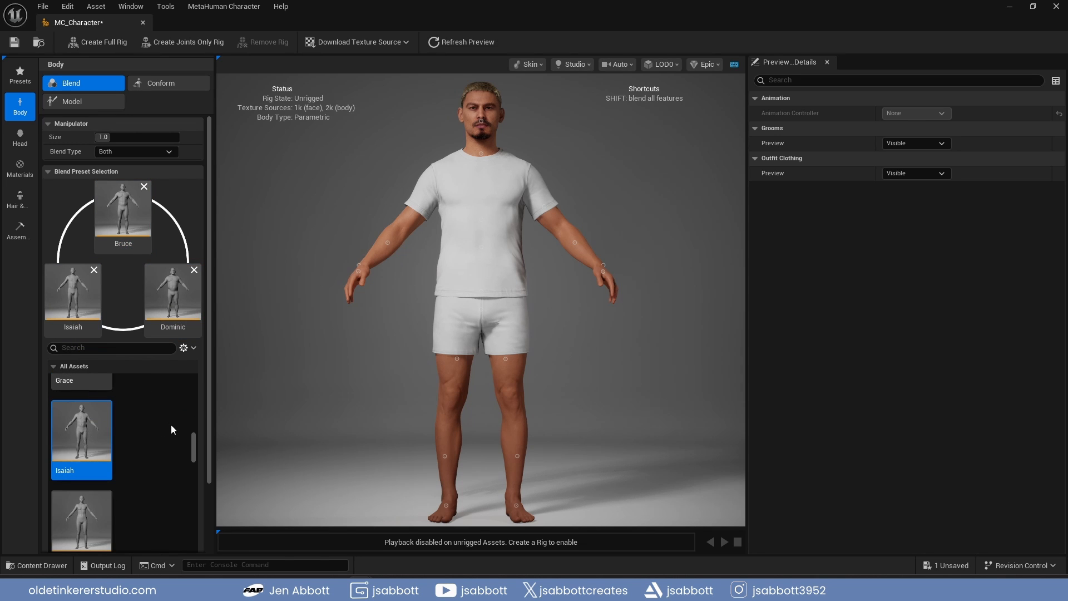
In the parametric body model, set the global muscularity to about 0.503 and the height to about 194.207
{"action": "left_click", "coordinate": [156, 88]}
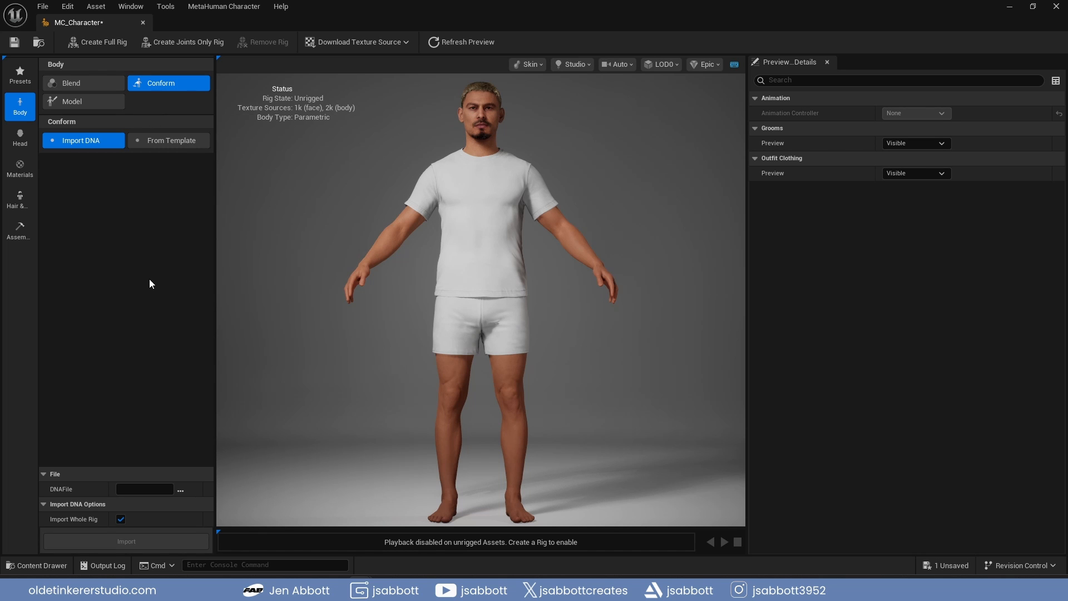
{"action": "left_click", "coordinate": [78, 101]}
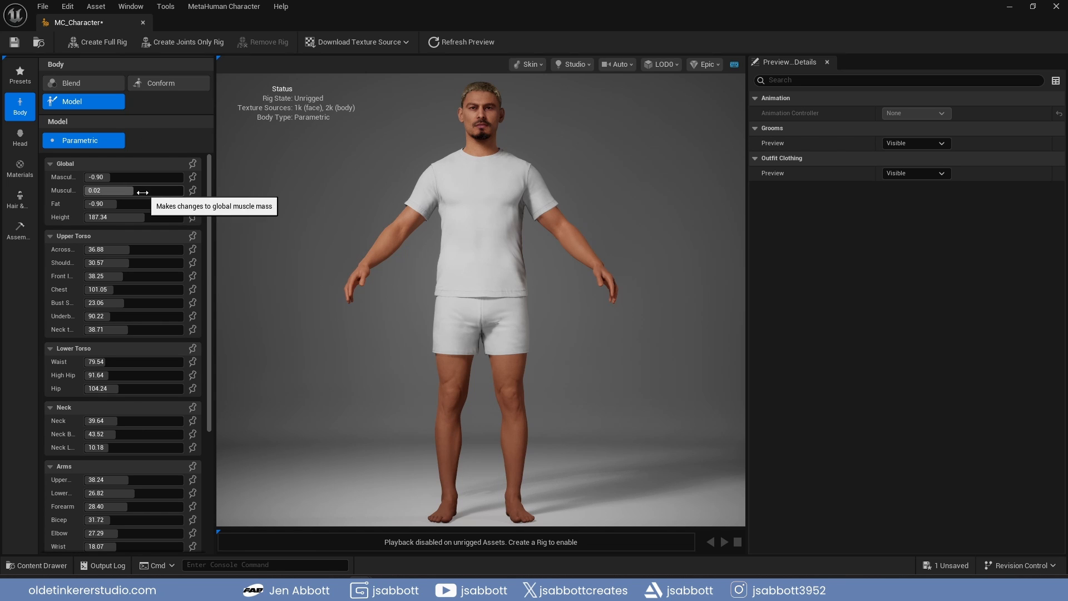
{"action": "left_click_drag", "start_coordinate": [134, 190], "coordinate": [300, 269]}
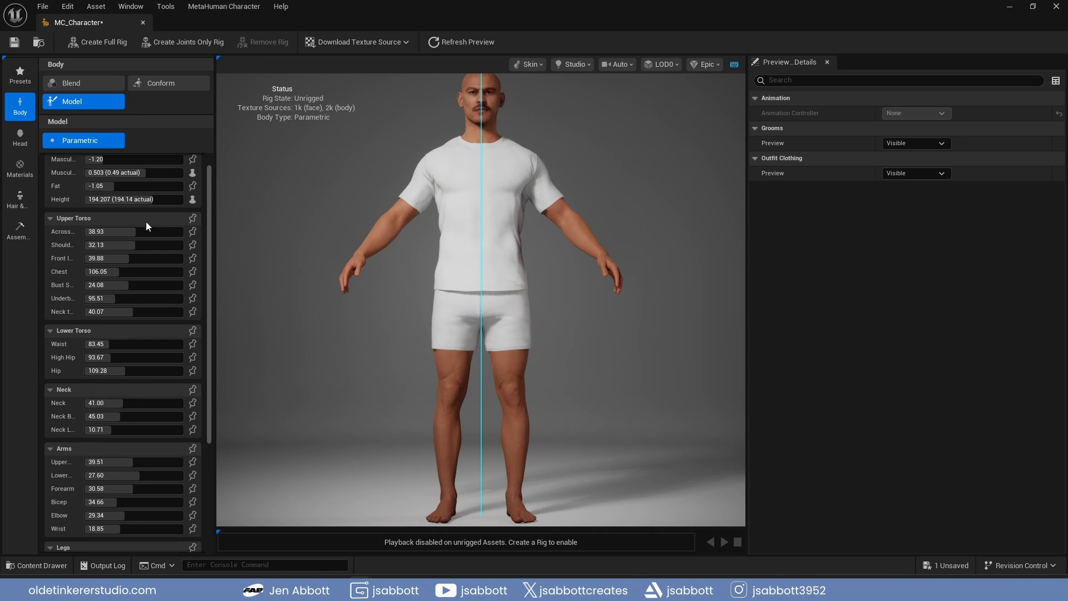
Adjust the neck and upper arm measurements in the parametric body model
{"action": "scroll", "coordinate": [146, 222], "scroll_direction": "down", "scroll_amount": 1}
{"action": "left_click_drag", "start_coordinate": [121, 407], "coordinate": [128, 405]}
{"action": "left_click_drag", "start_coordinate": [132, 461], "coordinate": [138, 438]}
{"action": "scroll", "coordinate": [139, 456], "scroll_direction": "down", "scroll_amount": 3}
{"action": "scroll", "coordinate": [140, 473], "scroll_direction": "down", "scroll_amount": 6}
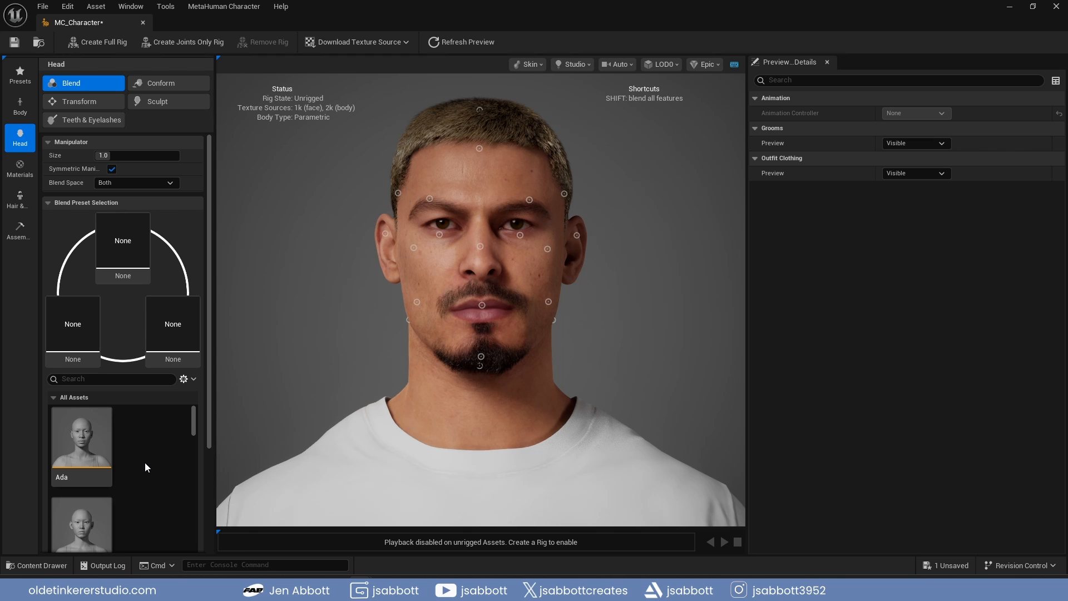
Assign the Bruce, Cameron and Isaiah presets to the three slots of the head blend selection
{"action": "scroll", "coordinate": [145, 462], "scroll_direction": "down", "scroll_amount": 2}
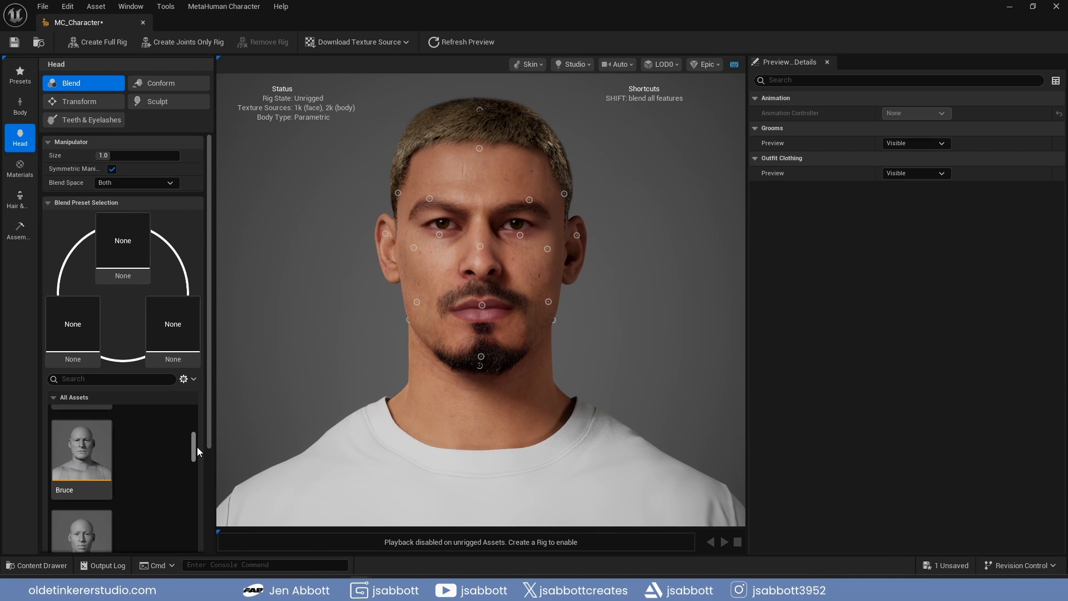
{"action": "left_click_drag", "start_coordinate": [83, 451], "coordinate": [122, 242]}
{"action": "scroll", "coordinate": [156, 489], "scroll_direction": "down", "scroll_amount": 3}
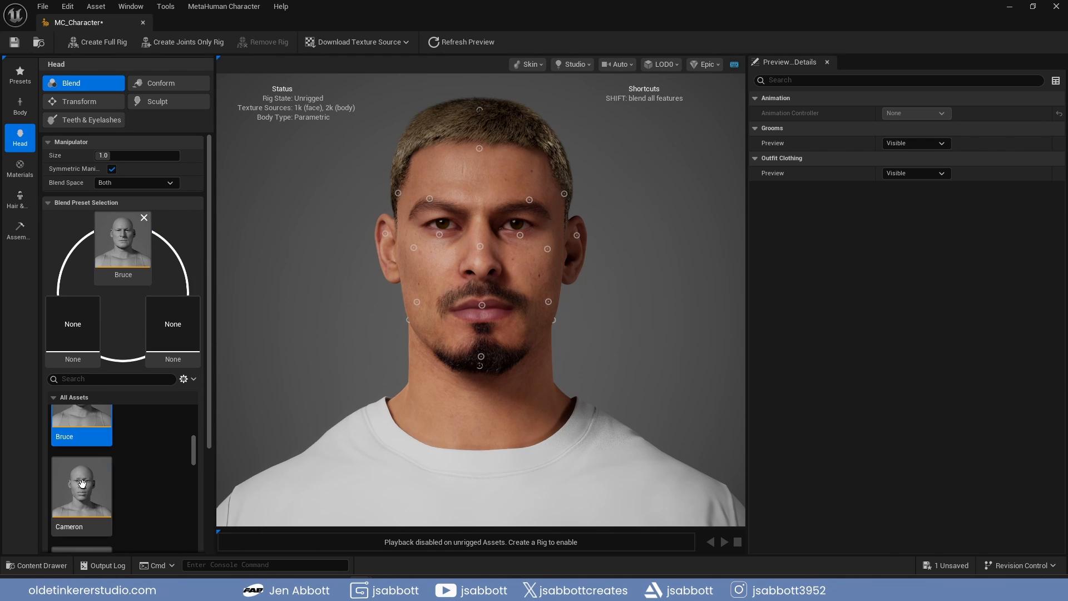
{"action": "double_click", "coordinate": [82, 482]}
{"action": "scroll", "coordinate": [149, 457], "scroll_direction": "down", "scroll_amount": 2}
{"action": "scroll", "coordinate": [149, 467], "scroll_direction": "down", "scroll_amount": 1}
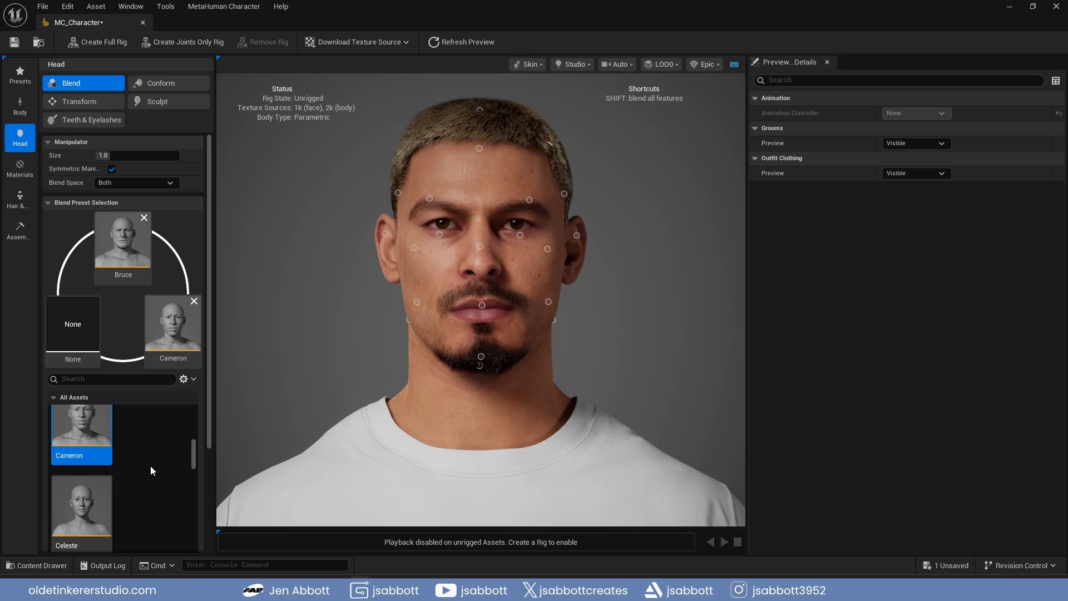
{"action": "scroll", "coordinate": [151, 467], "scroll_direction": "down", "scroll_amount": 3}
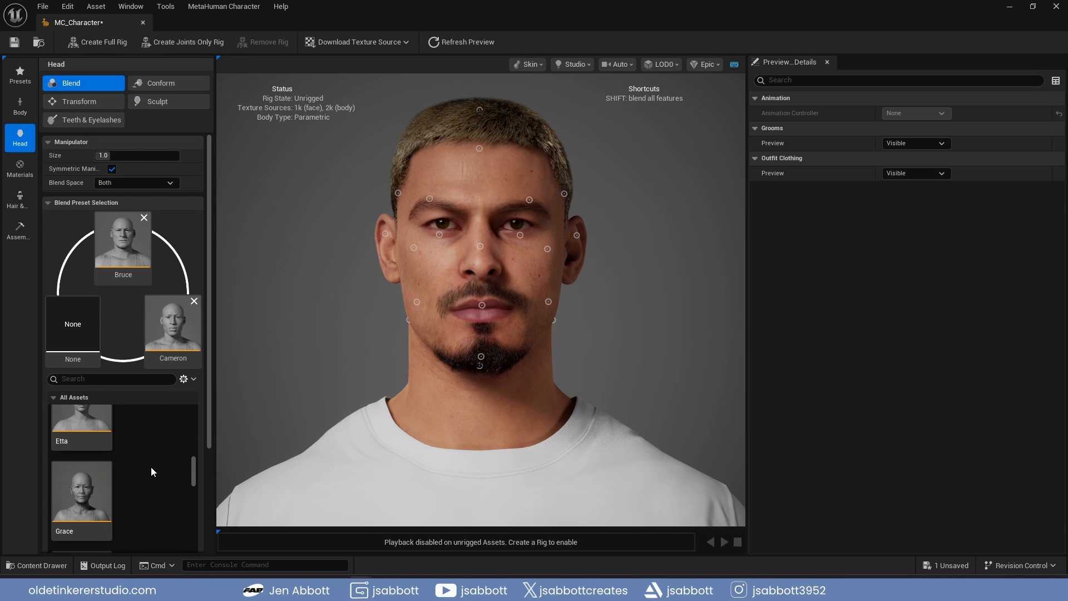
{"action": "scroll", "coordinate": [151, 466], "scroll_direction": "down", "scroll_amount": 3}
{"action": "left_click_drag", "start_coordinate": [84, 479], "coordinate": [85, 339]}
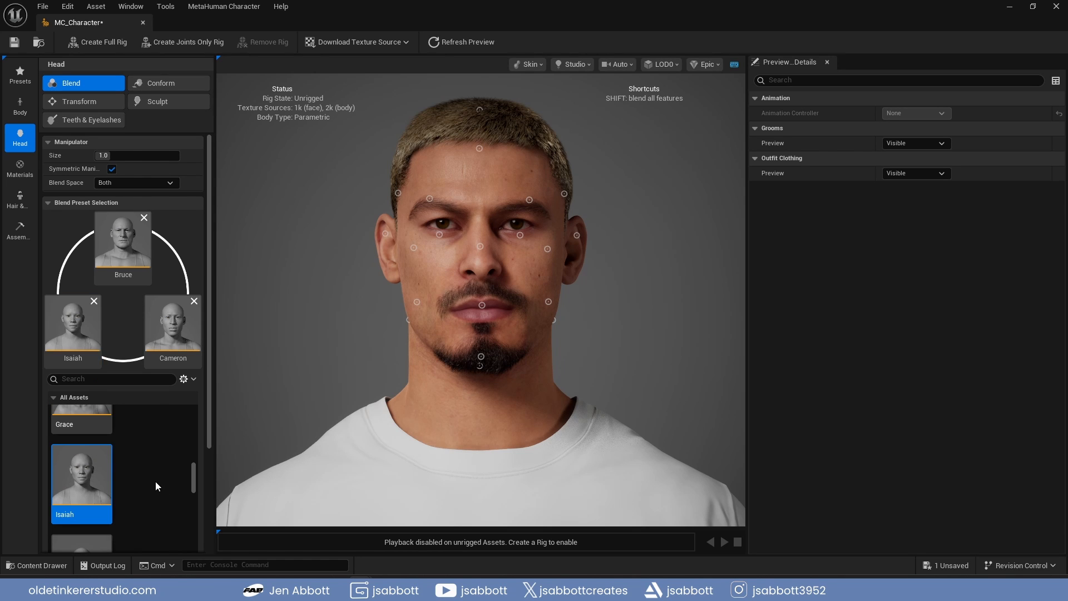
Reshape the head by slightly transforming the forehead, ears, cheeks and chin, and sculpting the upper ears a little upward
{"action": "left_click", "coordinate": [170, 83]}
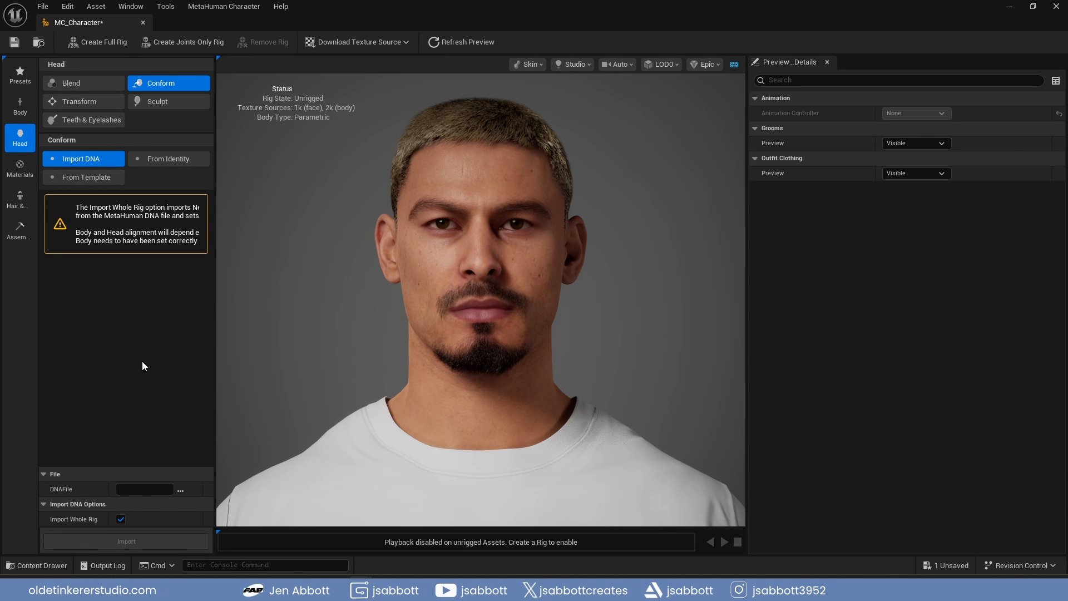
{"action": "left_click", "coordinate": [105, 106]}
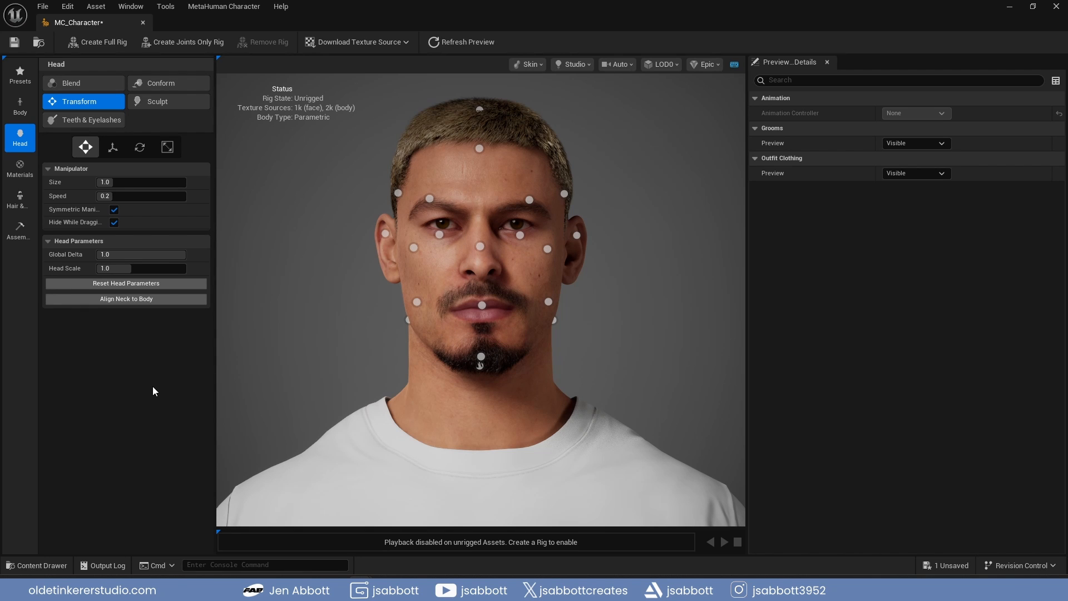
{"action": "left_click_drag", "start_coordinate": [479, 148], "coordinate": [481, 154]}
{"action": "left_click_drag", "start_coordinate": [577, 235], "coordinate": [576, 231]}
{"action": "left_click_drag", "start_coordinate": [549, 302], "coordinate": [545, 302]}
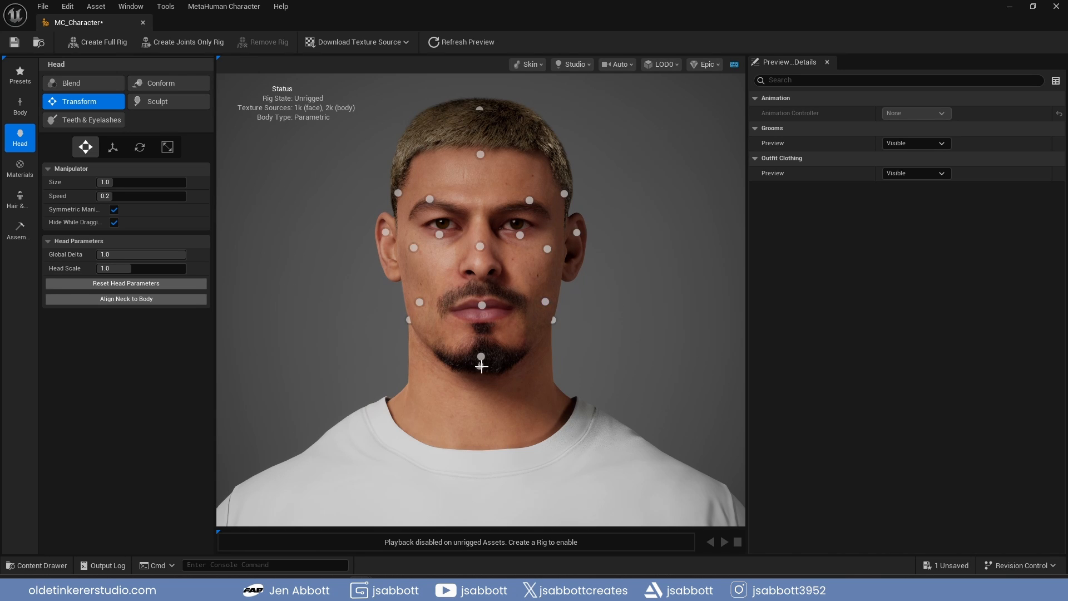
{"action": "left_click_drag", "start_coordinate": [481, 356], "coordinate": [481, 358]}
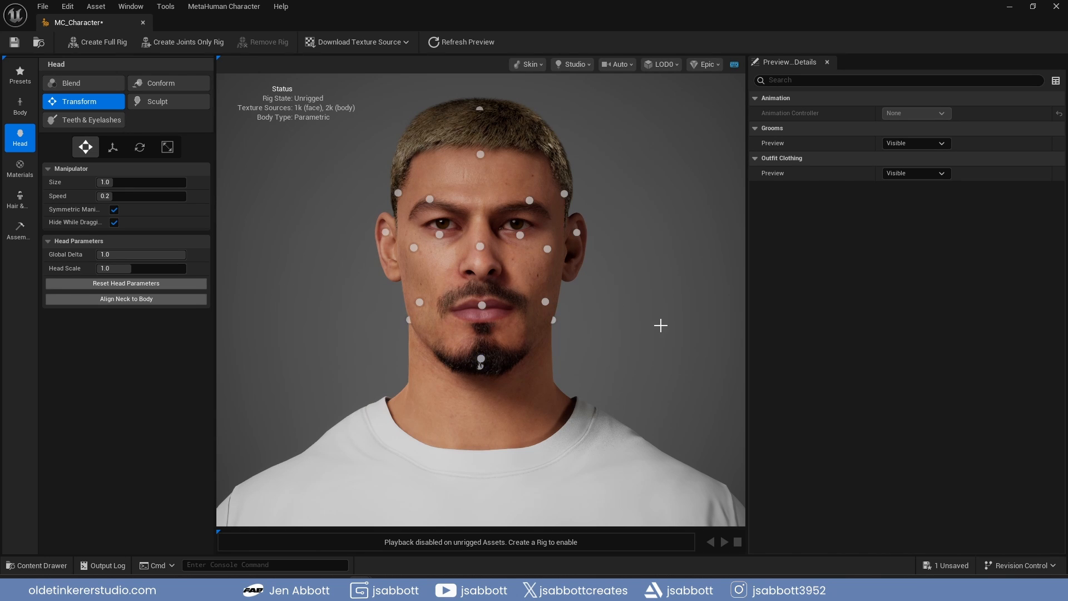
{"action": "left_click", "coordinate": [162, 102]}
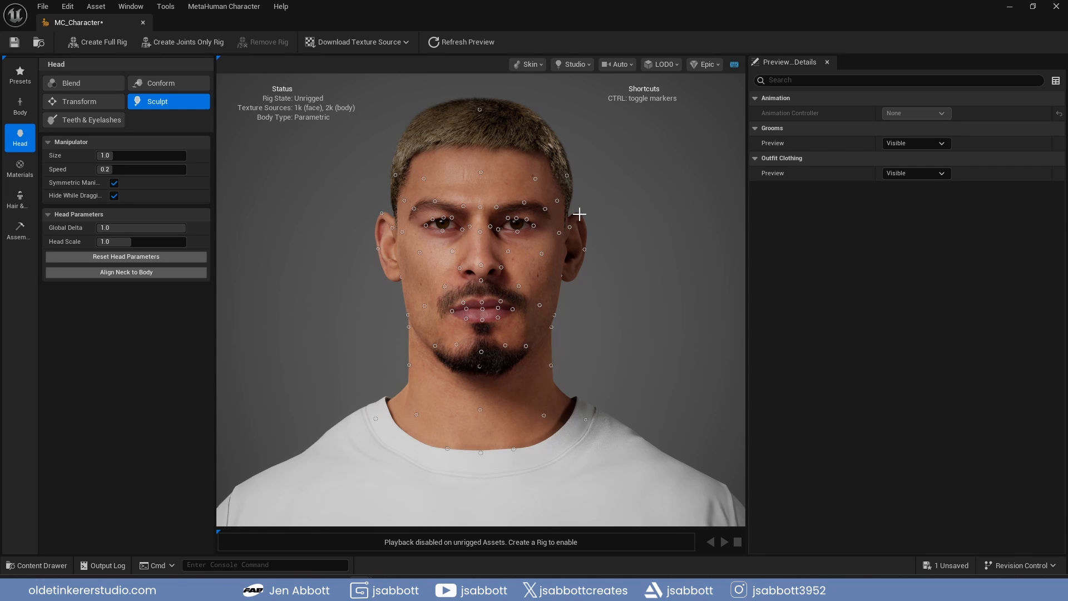
{"action": "left_click_drag", "start_coordinate": [580, 214], "coordinate": [580, 211]}
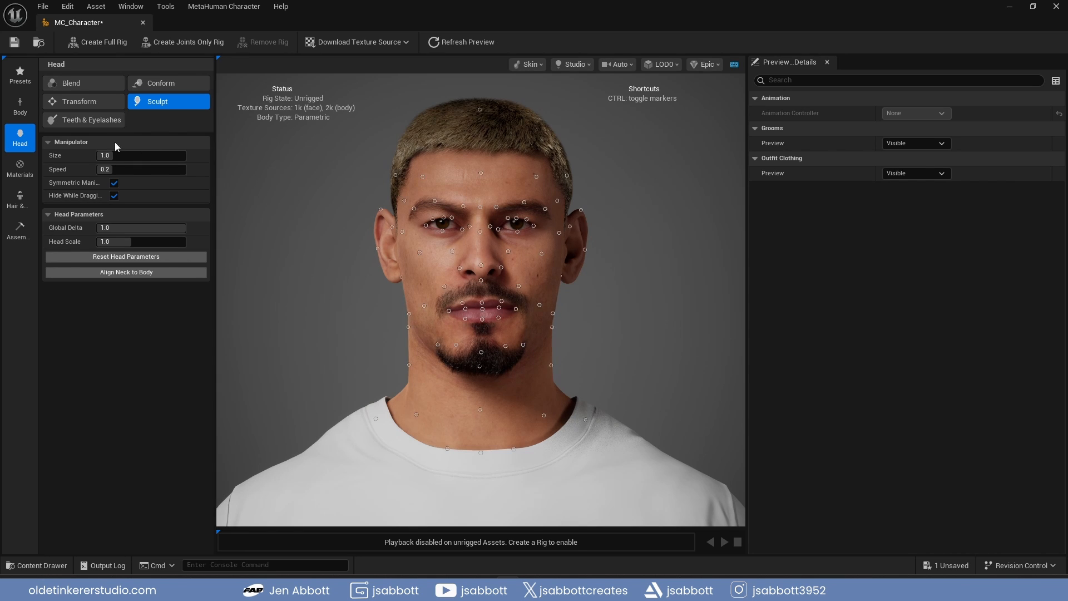
Set Jaw Open to 0.24 on the head's teeth model and choose ToothSpacing as the tooth parameter to adjust
{"action": "left_click", "coordinate": [102, 122]}
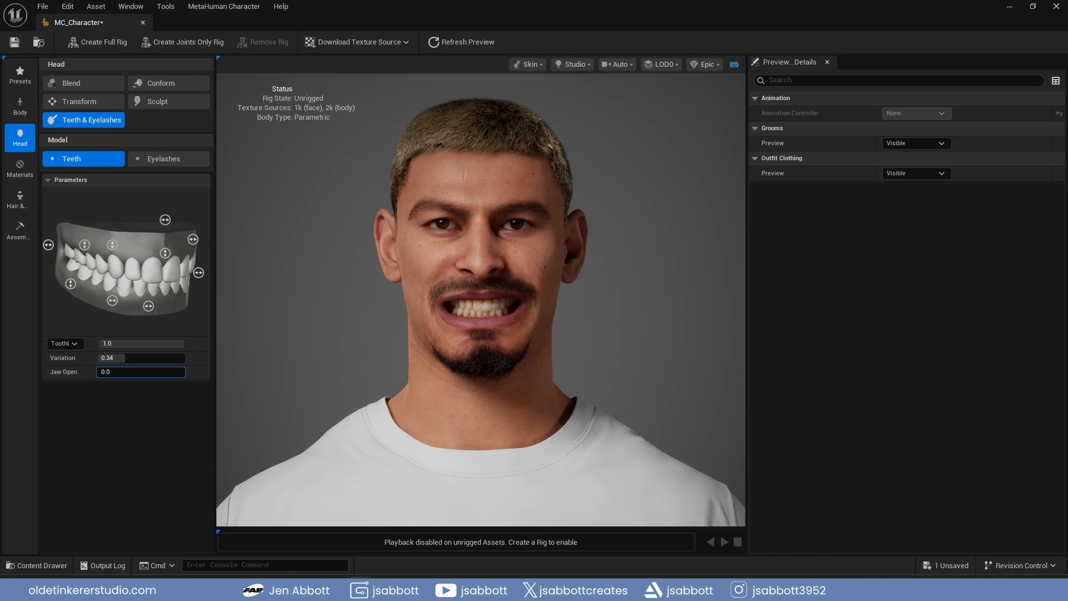
{"action": "left_click_drag", "start_coordinate": [111, 372], "coordinate": [110, 343]}
{"action": "left_click", "coordinate": [82, 345]}
{"action": "left_click", "coordinate": [65, 375]}
{"action": "left_click", "coordinate": [66, 343]}
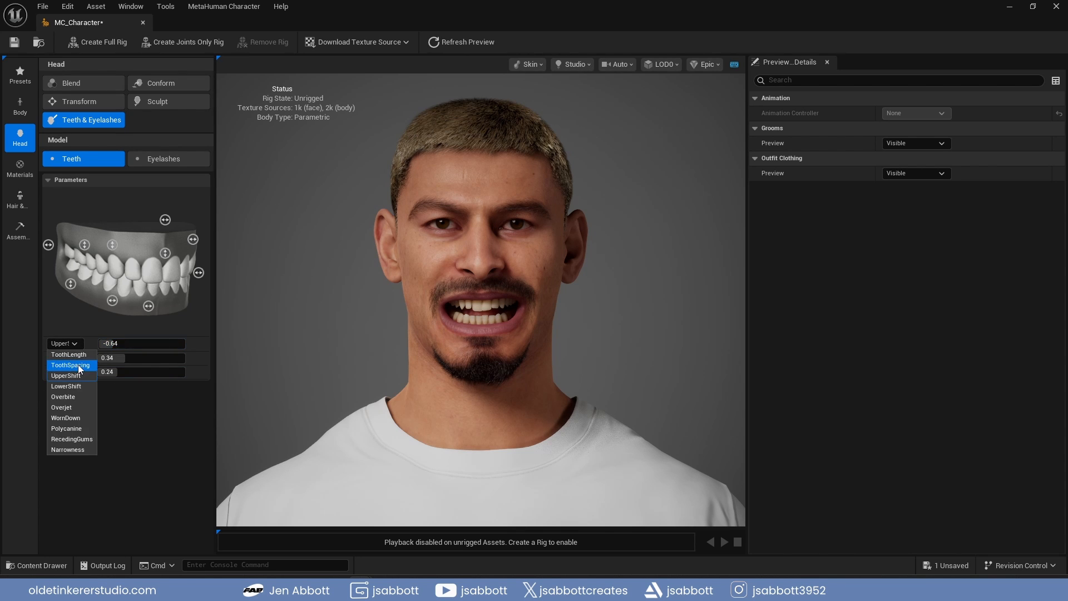
{"action": "left_click", "coordinate": [78, 365]}
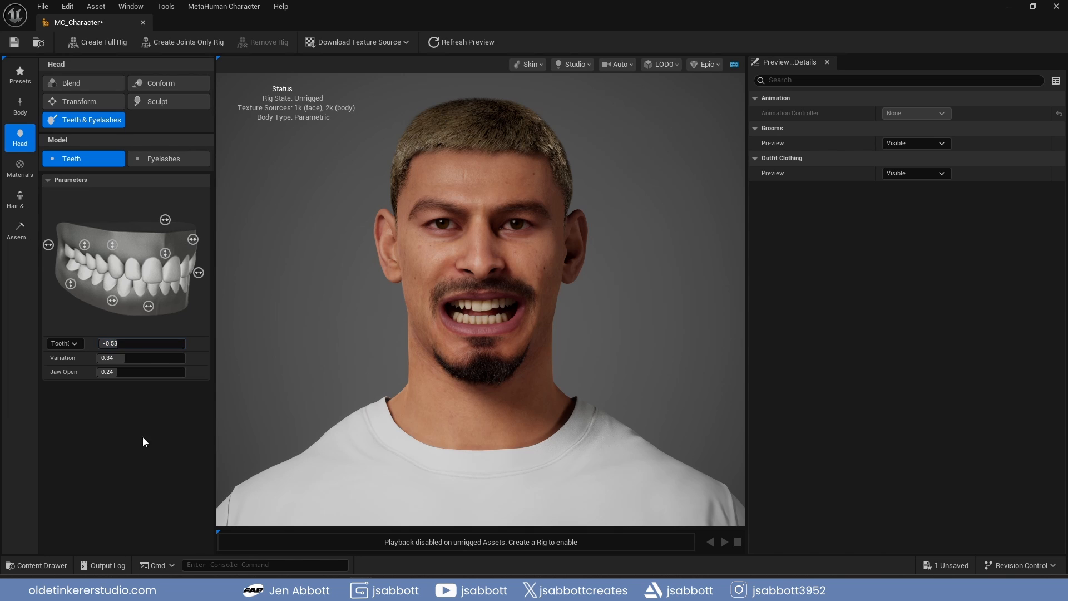
Apply the fourth eyelash style to the head's eyelashes
{"action": "left_click", "coordinate": [163, 159]}
{"action": "left_click", "coordinate": [165, 300]}
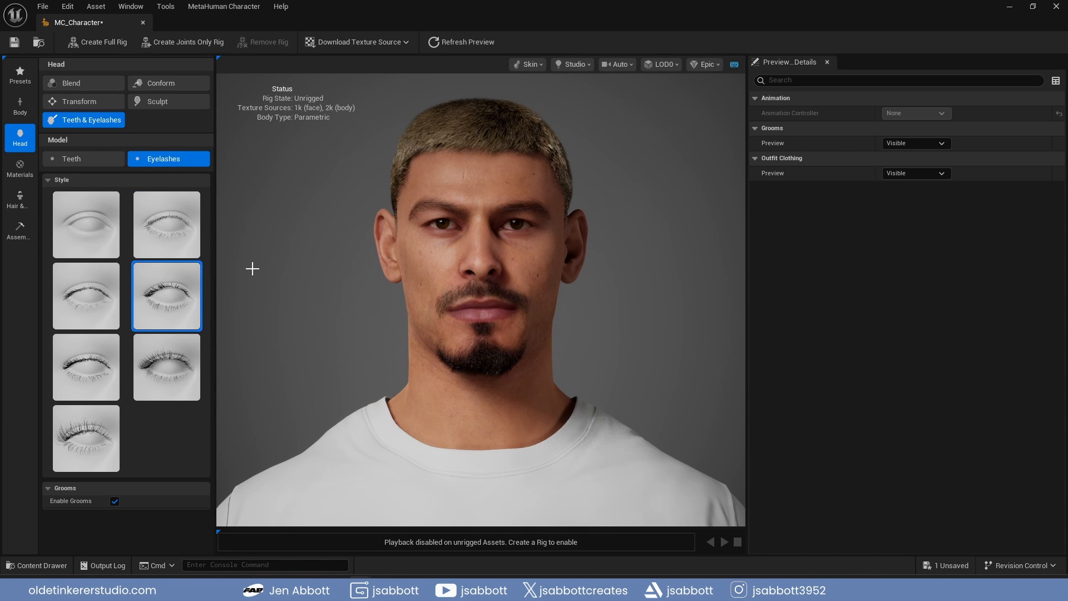
Choose a slightly darker skin tone for the character's skin material
{"action": "left_click", "coordinate": [20, 168]}
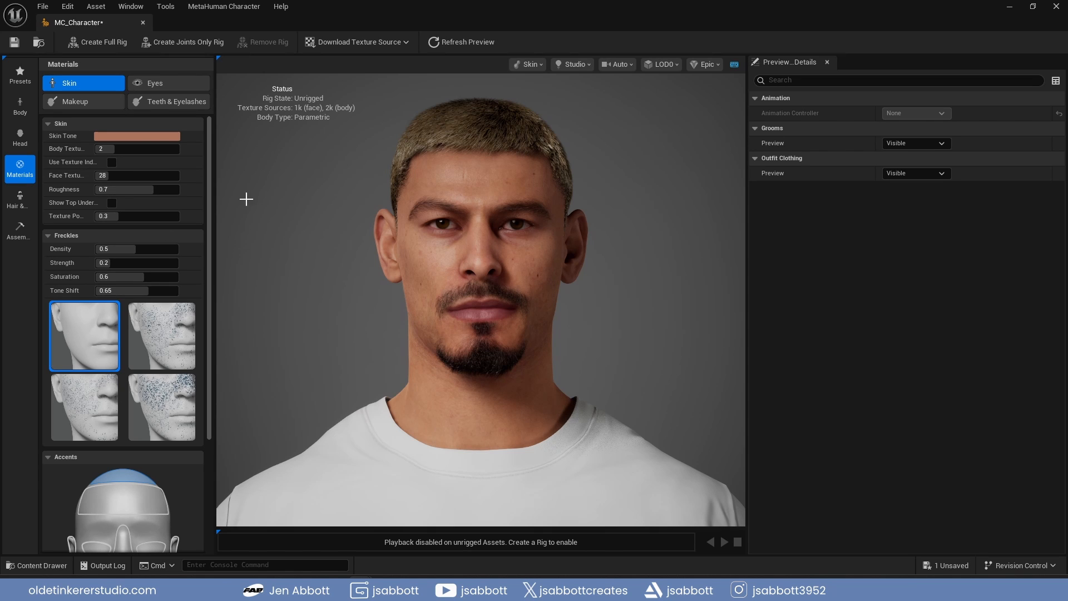
{"action": "left_click", "coordinate": [148, 135]}
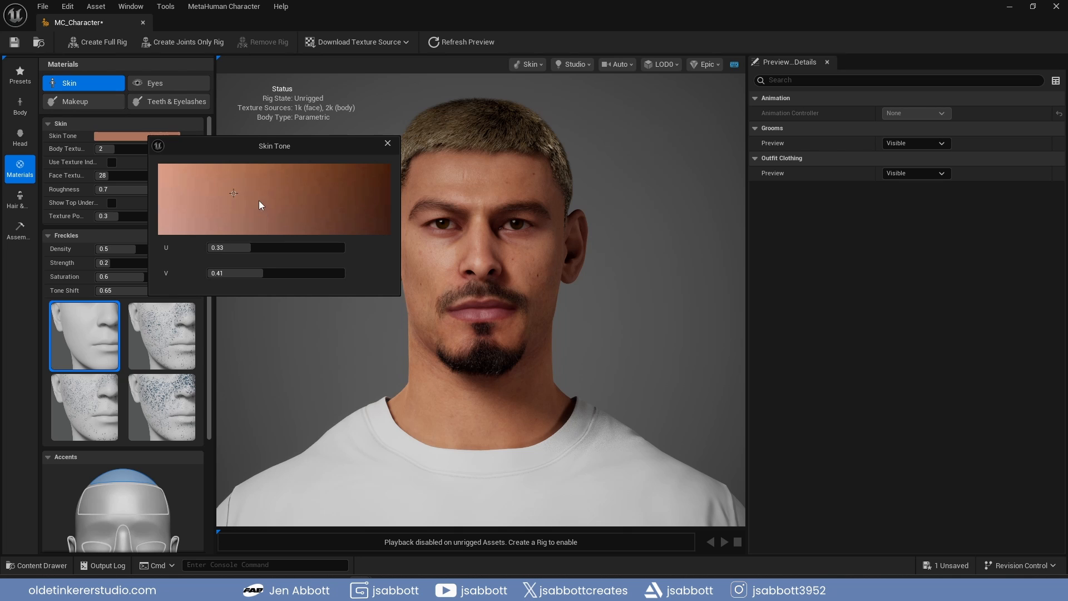
{"action": "left_click", "coordinate": [266, 185]}
{"action": "left_click", "coordinate": [388, 143]}
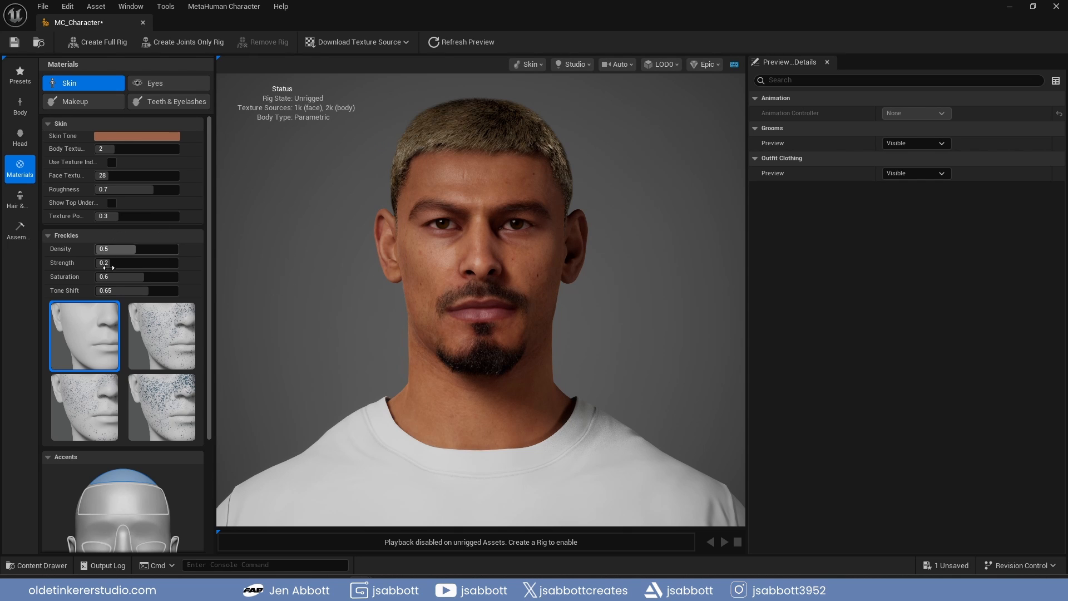
Apply the third freckle pattern to the skin and set the freckle Tone Shift to 0.67
{"action": "left_click", "coordinate": [72, 396]}
{"action": "left_click_drag", "start_coordinate": [147, 291], "coordinate": [151, 290]}
{"action": "scroll", "coordinate": [198, 340], "scroll_direction": "down", "scroll_amount": 5}
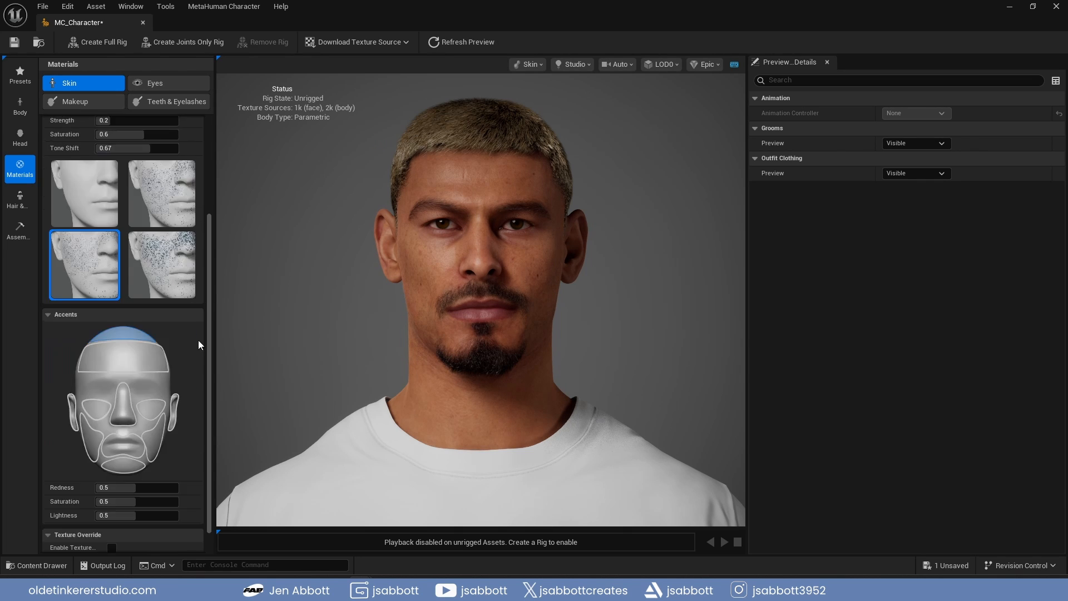
Review the eye presets and iris patterns, and select the bare style for the eye makeup
{"action": "left_click", "coordinate": [175, 84]}
{"action": "scroll", "coordinate": [210, 296], "scroll_direction": "down", "scroll_amount": 6}
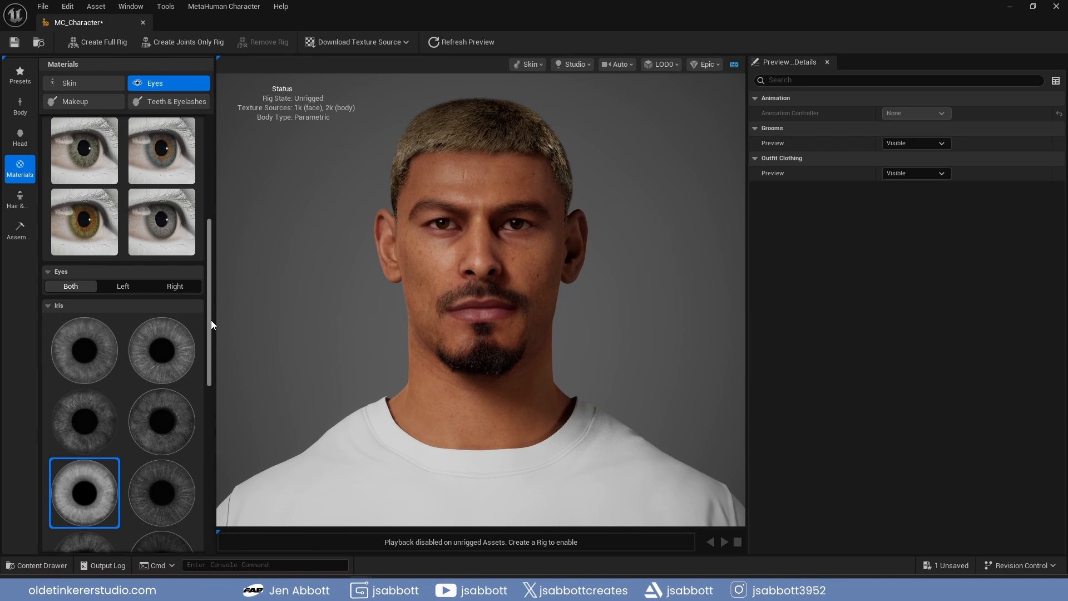
{"action": "left_click", "coordinate": [75, 102]}
{"action": "left_click", "coordinate": [69, 261]}
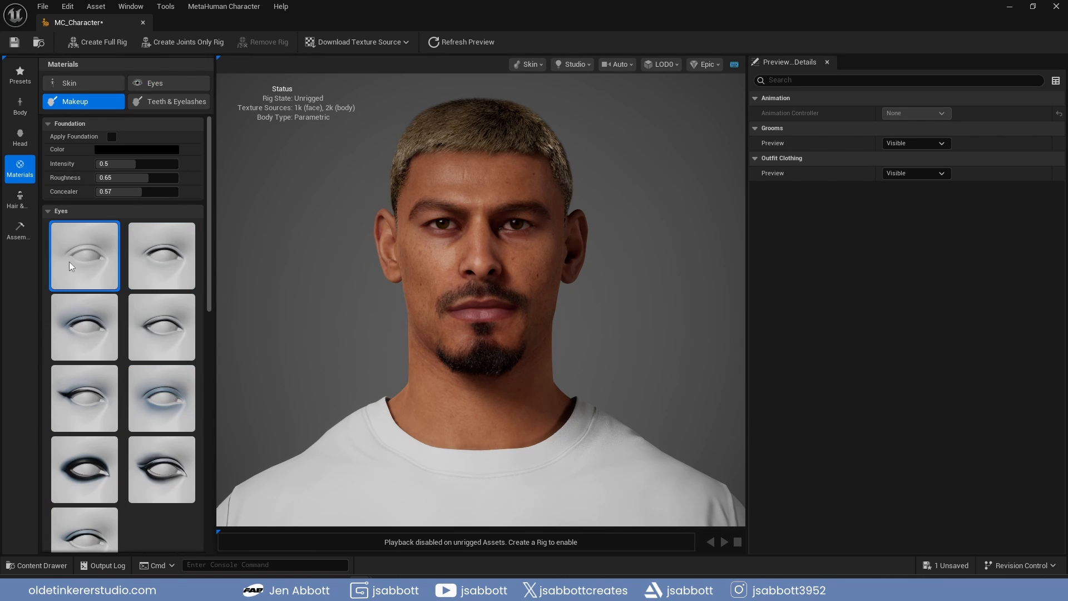
Set Jaw Open to 0.32 in the teeth material settings and open the gum color for editing
{"action": "left_click", "coordinate": [168, 100]}
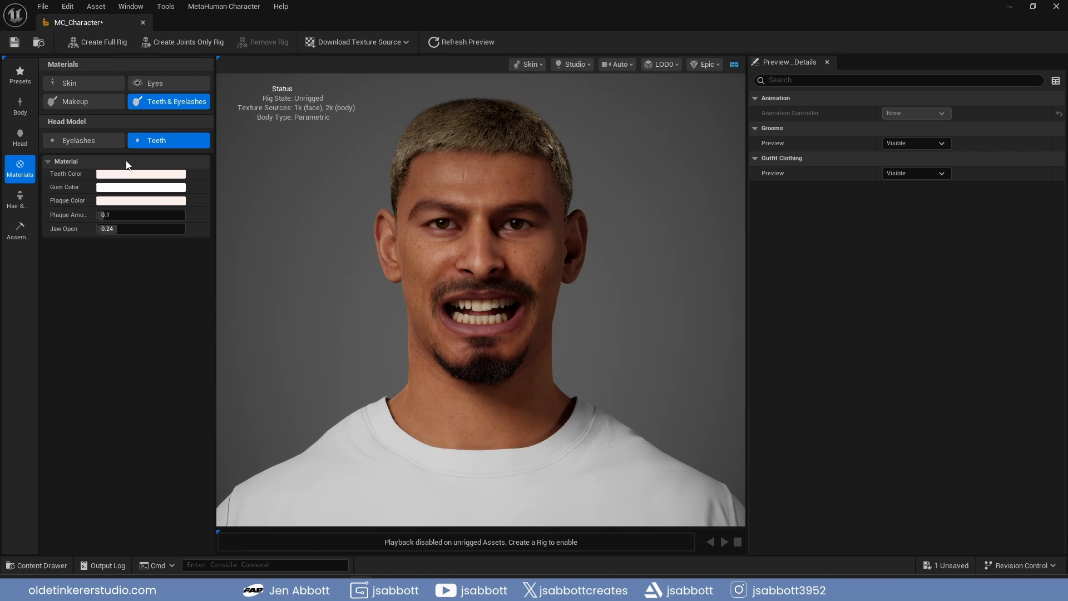
{"action": "left_click_drag", "start_coordinate": [126, 229], "coordinate": [146, 229]}
{"action": "left_click", "coordinate": [140, 187]}
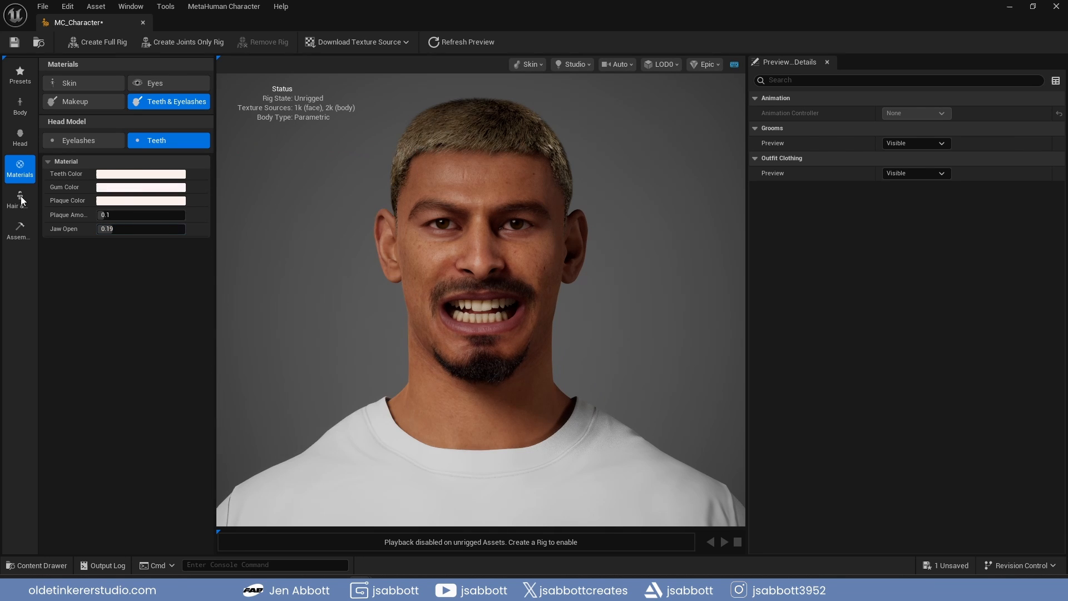
Browse the hair grooms and select the Brush Cut hairstyle
{"action": "left_click", "coordinate": [20, 199]}
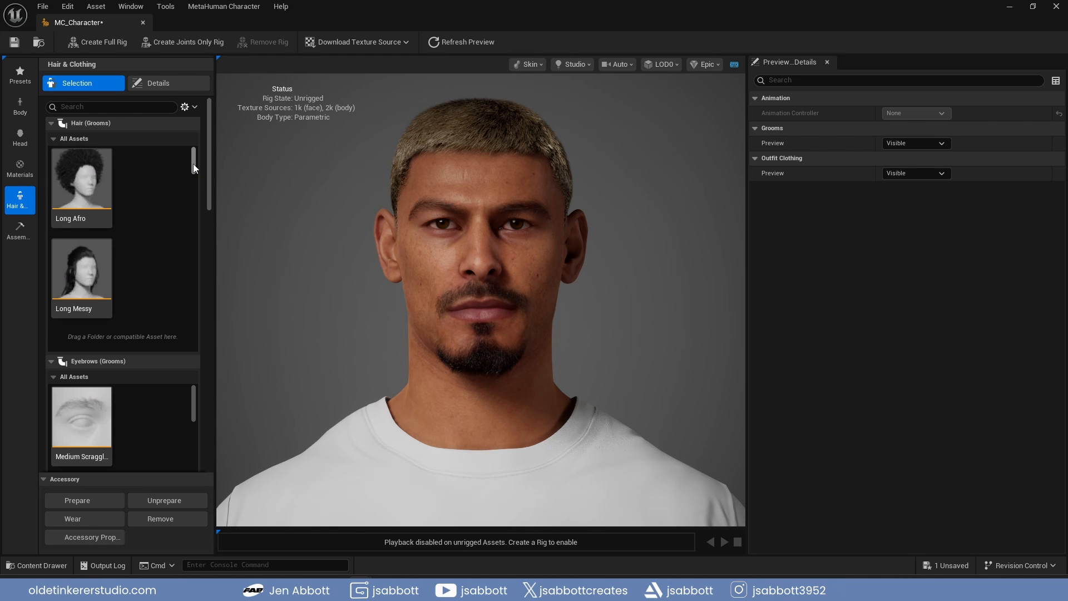
{"action": "left_click_drag", "start_coordinate": [192, 164], "coordinate": [190, 189]}
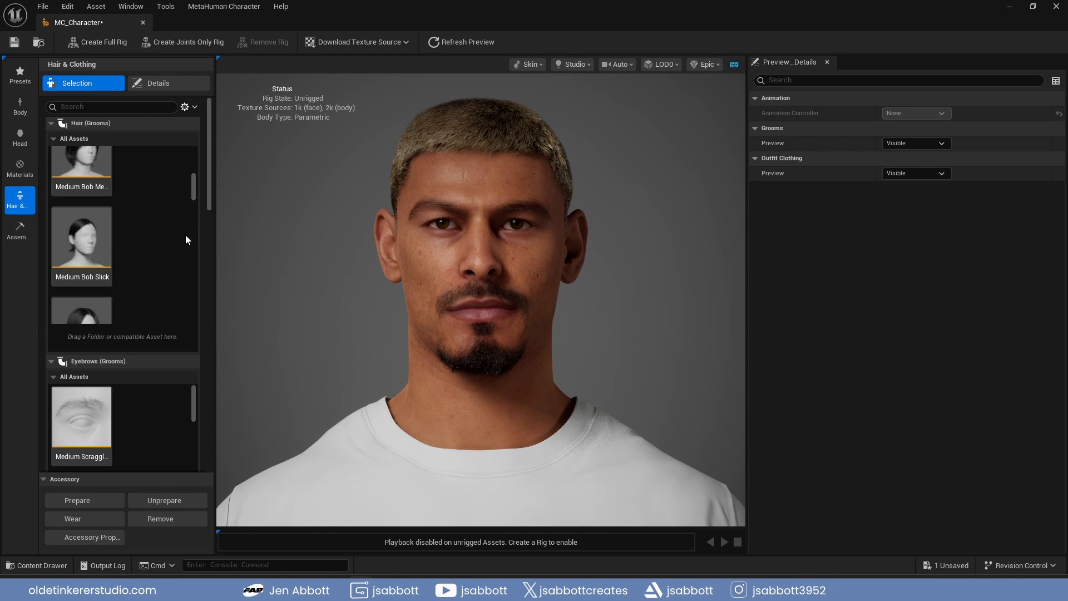
{"action": "scroll", "coordinate": [185, 240], "scroll_direction": "down", "scroll_amount": 1}
{"action": "scroll", "coordinate": [188, 247], "scroll_direction": "down", "scroll_amount": 1}
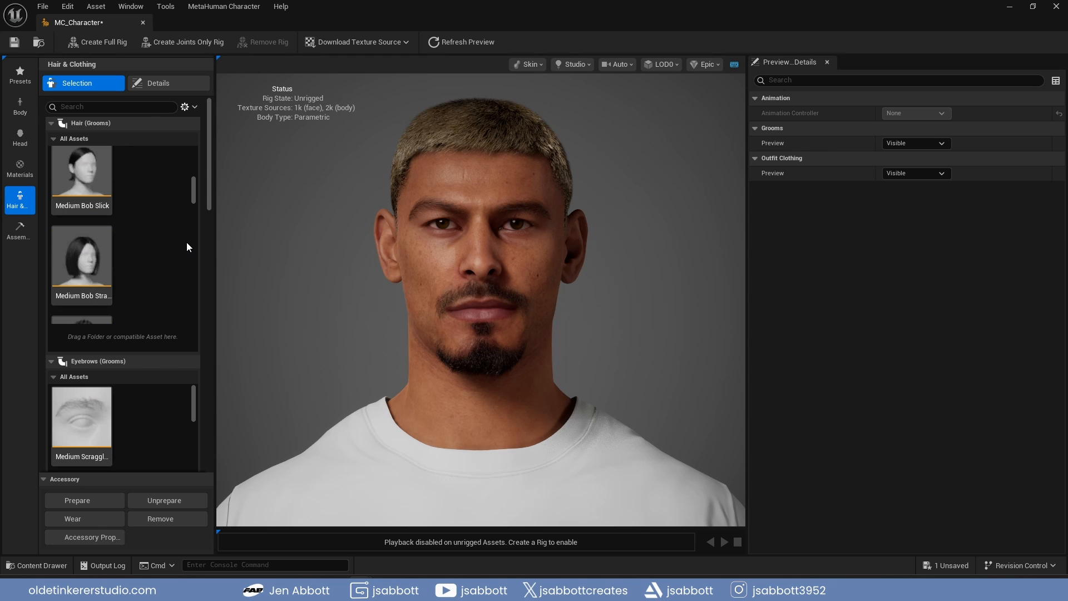
{"action": "scroll", "coordinate": [187, 243], "scroll_direction": "down", "scroll_amount": 1}
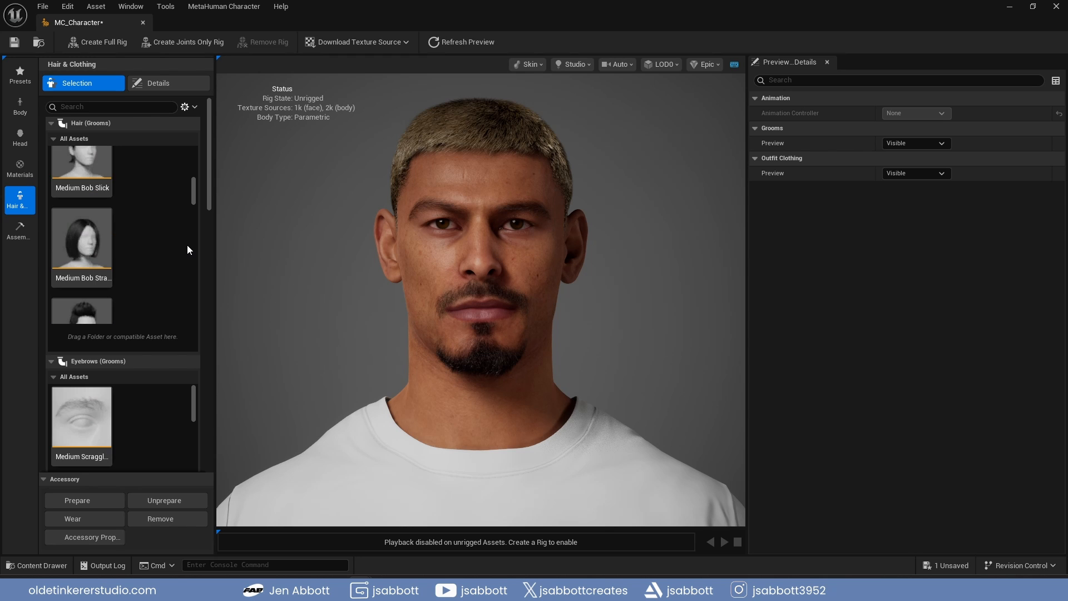
{"action": "scroll", "coordinate": [188, 246], "scroll_direction": "down", "scroll_amount": 1}
{"action": "scroll", "coordinate": [188, 247], "scroll_direction": "down", "scroll_amount": 1}
{"action": "scroll", "coordinate": [187, 250], "scroll_direction": "down", "scroll_amount": 6}
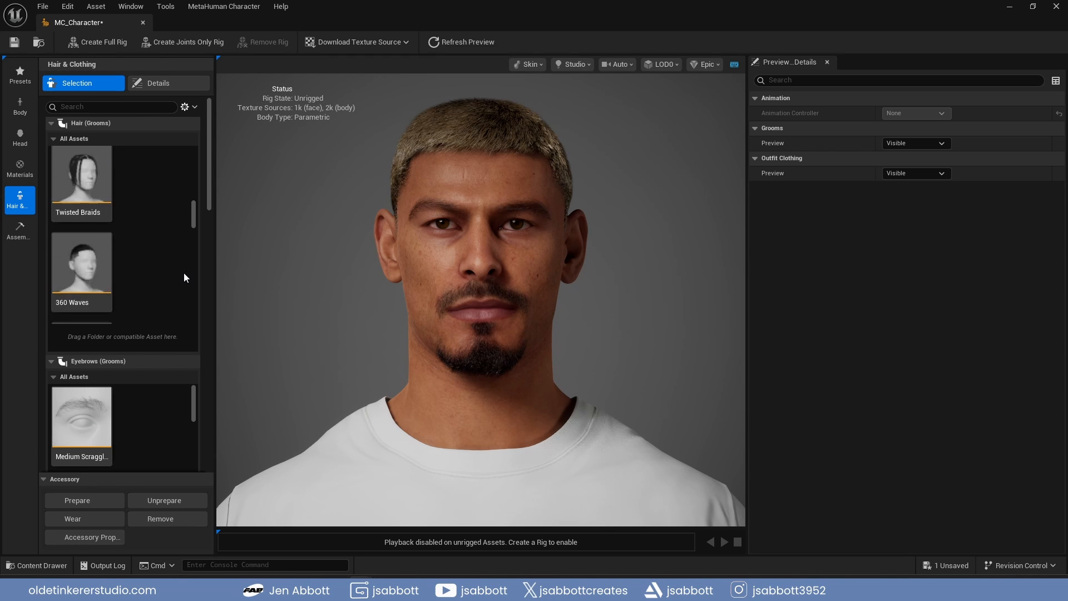
{"action": "scroll", "coordinate": [179, 289], "scroll_direction": "down", "scroll_amount": 2}
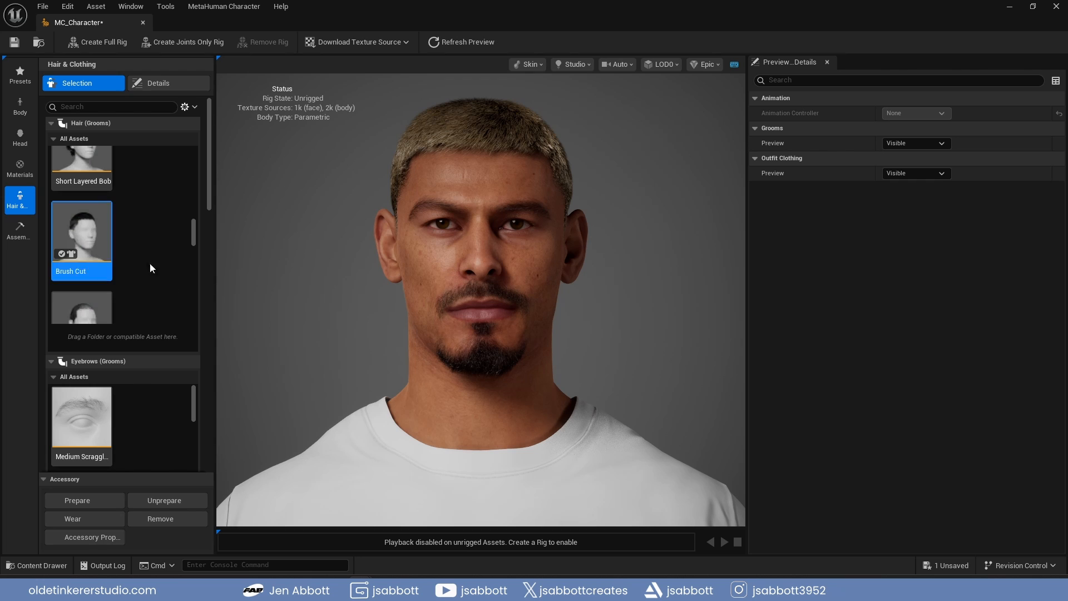
{"action": "left_click", "coordinate": [100, 248]}
Browse the eyebrow grooms and select the Medium Dense eyebrows
{"action": "scroll", "coordinate": [178, 421], "scroll_direction": "down", "scroll_amount": 1}
{"action": "scroll", "coordinate": [179, 425], "scroll_direction": "down", "scroll_amount": 1}
{"action": "left_click", "coordinate": [83, 411]}
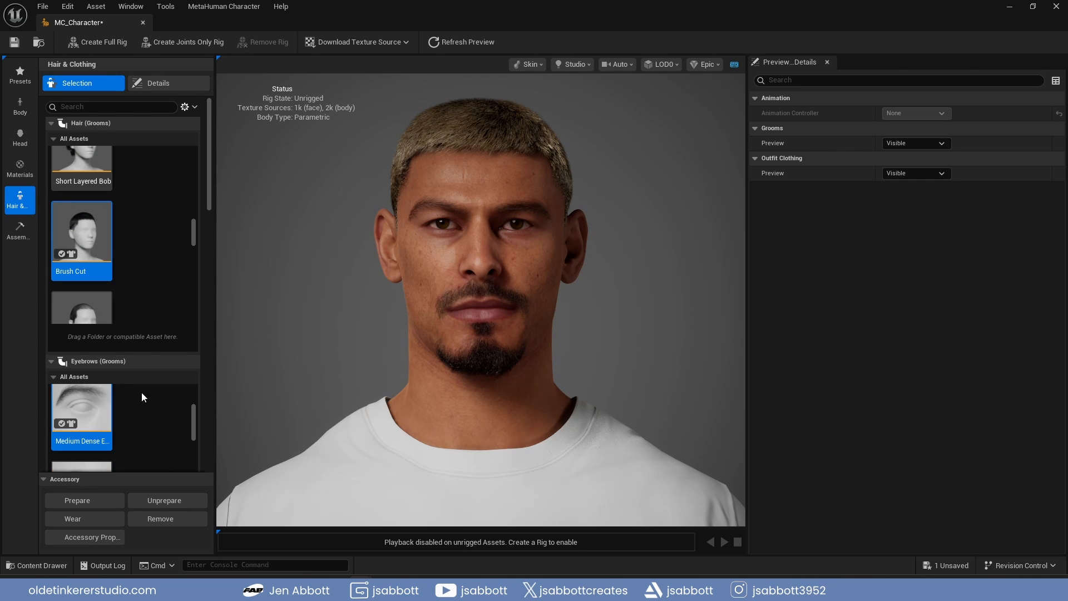
Set the assembly type to UE Optimized and create the character's full rig
{"action": "left_click", "coordinate": [13, 233]}
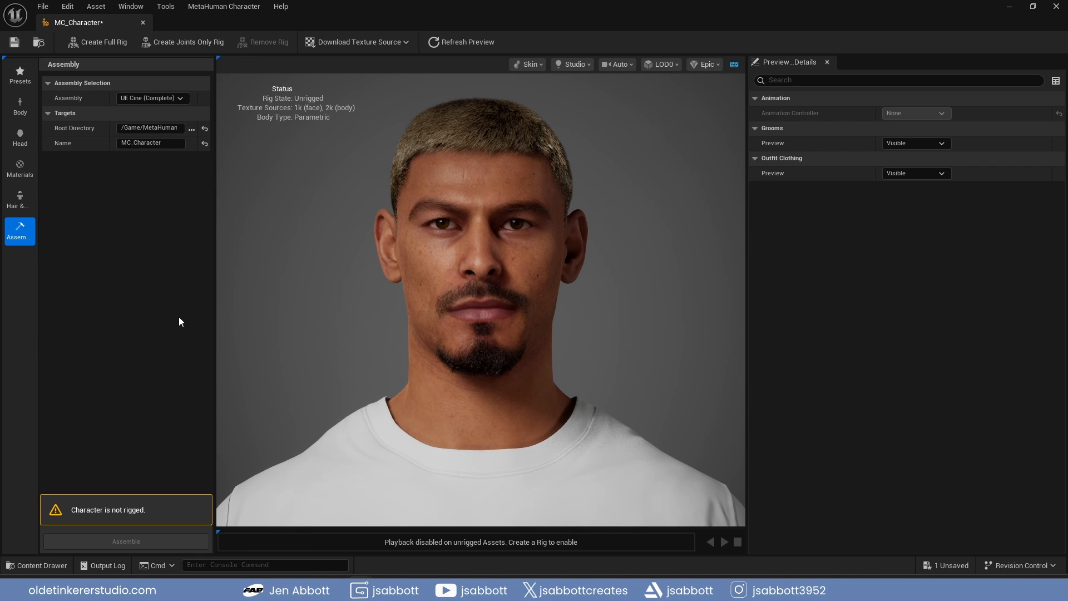
{"action": "left_click", "coordinate": [182, 98]}
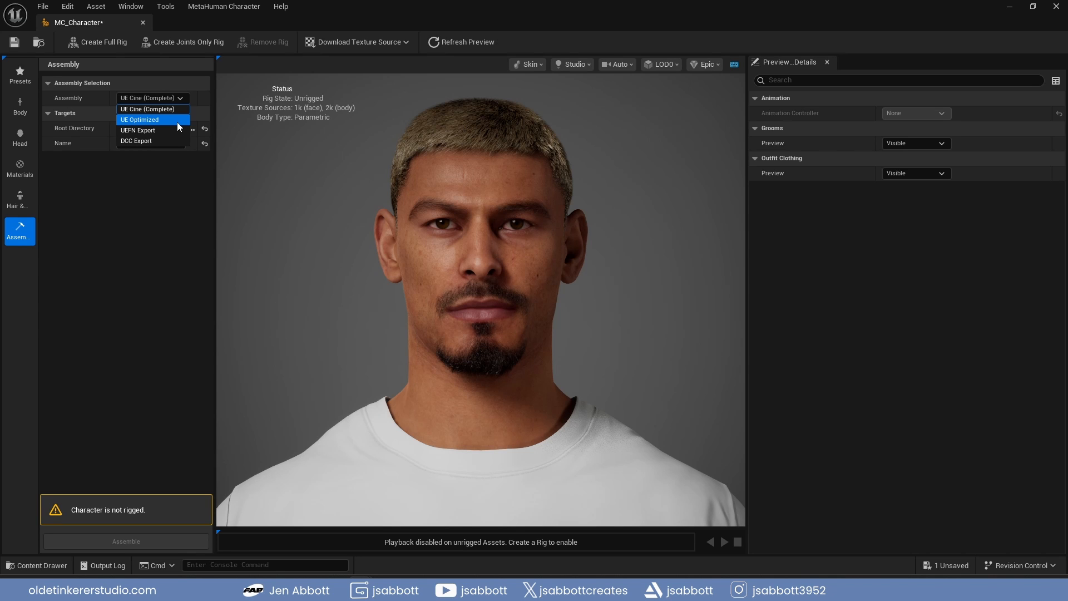
{"action": "left_click", "coordinate": [177, 121]}
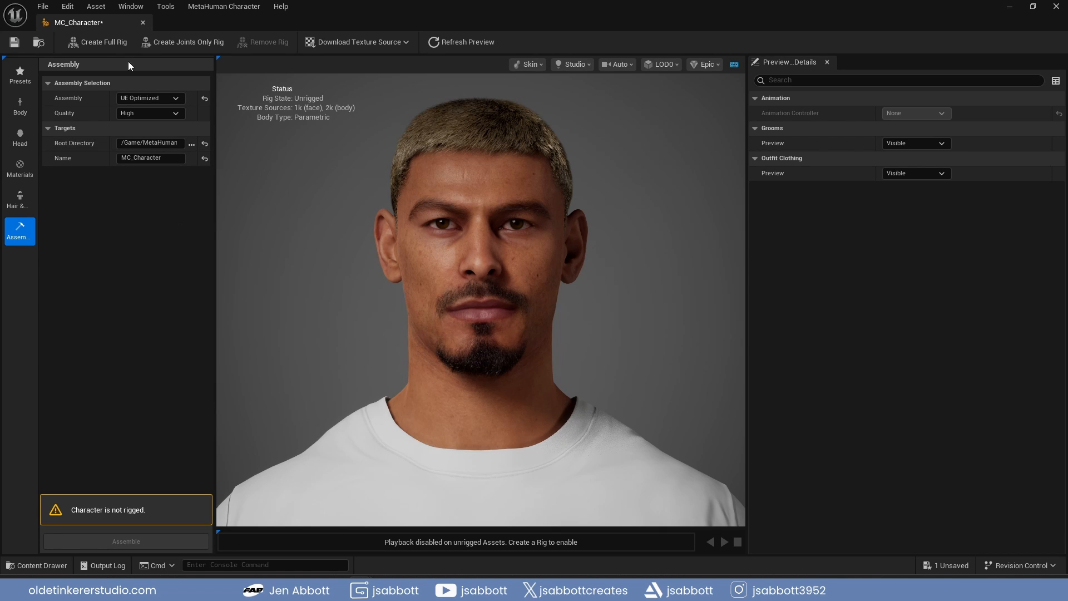
{"action": "left_click", "coordinate": [106, 42]}
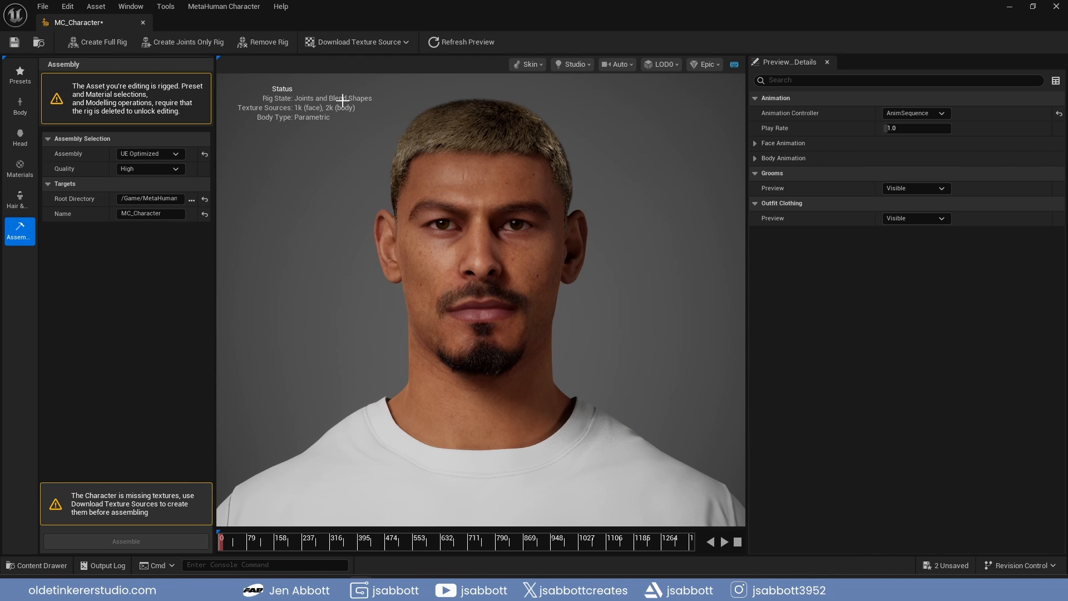
Download the 2k resolution texture sources for the character and assemble it
{"action": "left_click", "coordinate": [407, 43]}
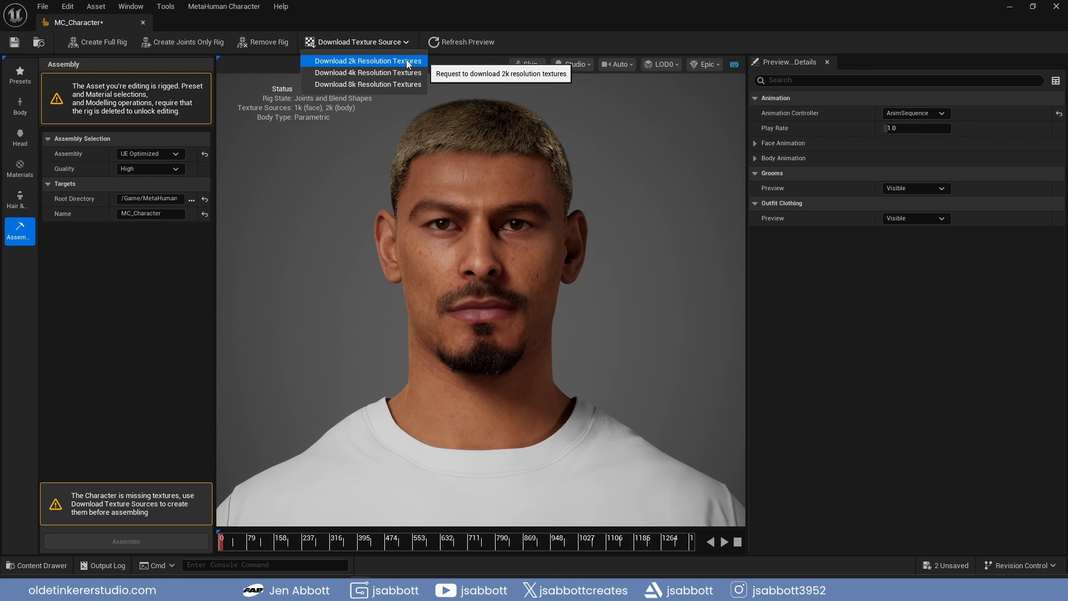
{"action": "left_click", "coordinate": [406, 60]}
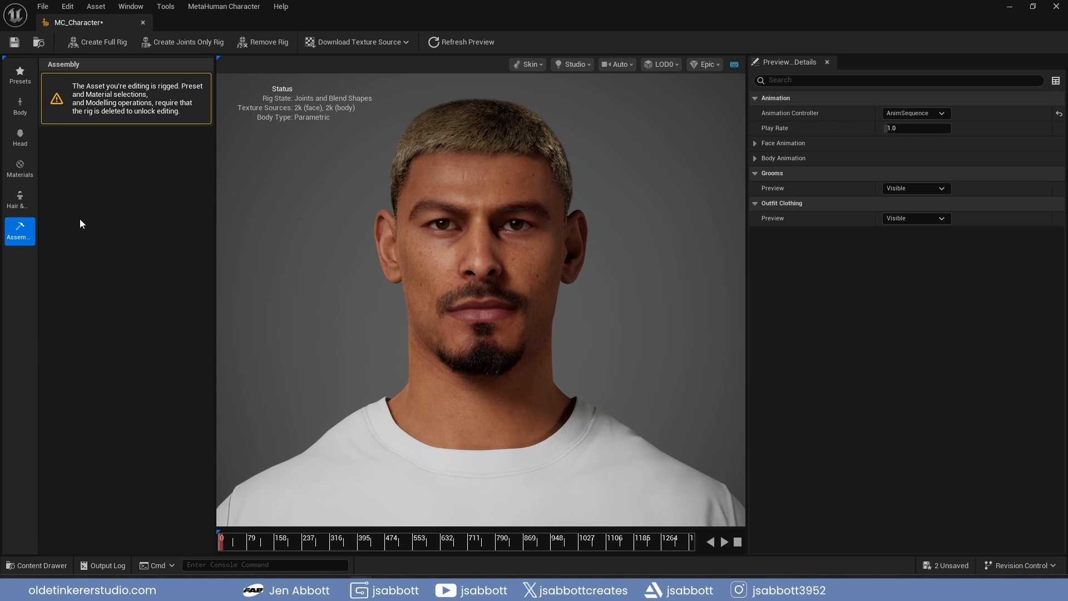
{"action": "left_click", "coordinate": [20, 200]}
{"action": "left_click", "coordinate": [20, 230]}
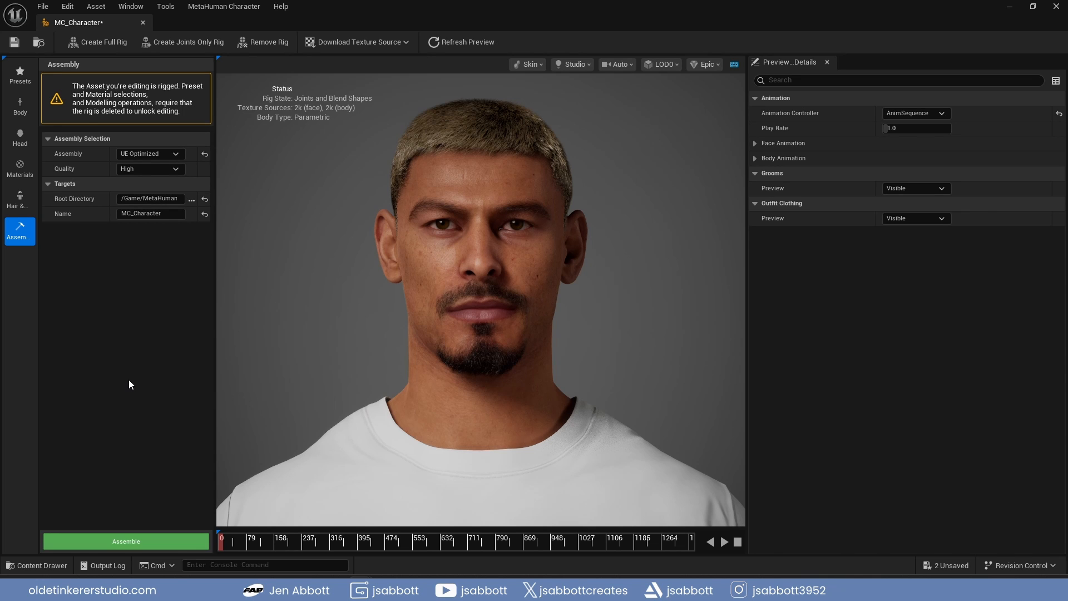
{"action": "left_click", "coordinate": [140, 542]}
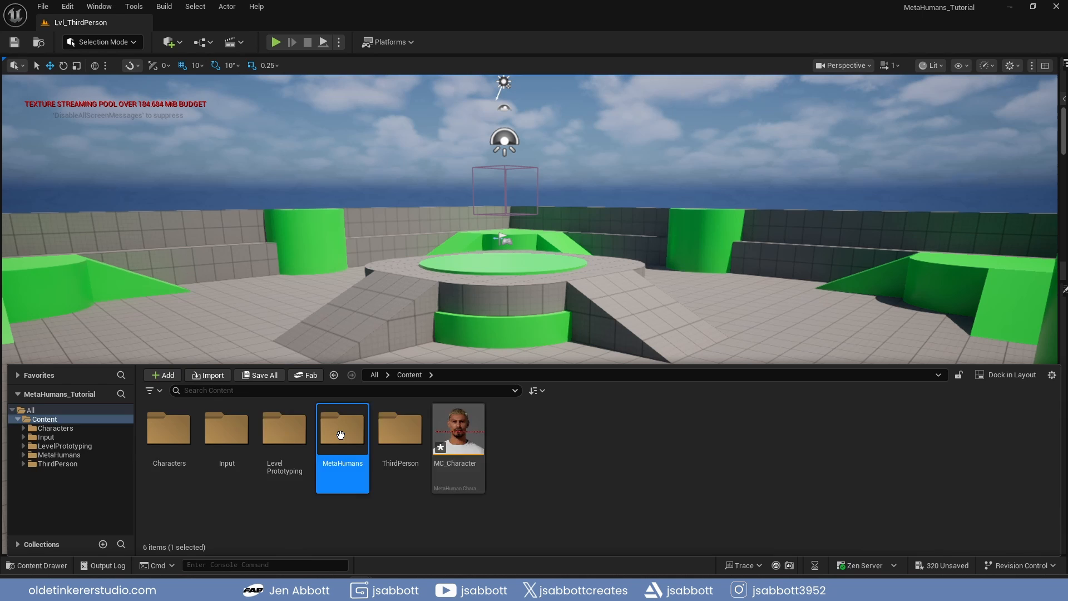
Open the BP_MC_Character blueprint from the MetaHumans/MC_Character folder and inspect the character's head up close in its viewport
{"action": "double_click", "coordinate": [341, 435]}
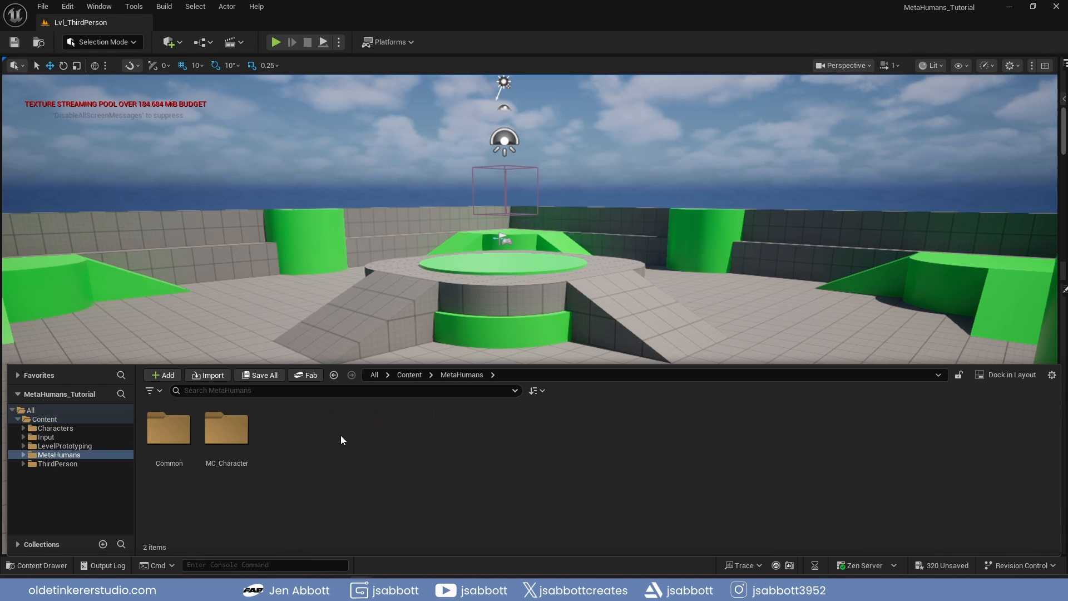
{"action": "left_click", "coordinate": [223, 432]}
{"action": "double_click", "coordinate": [223, 433]}
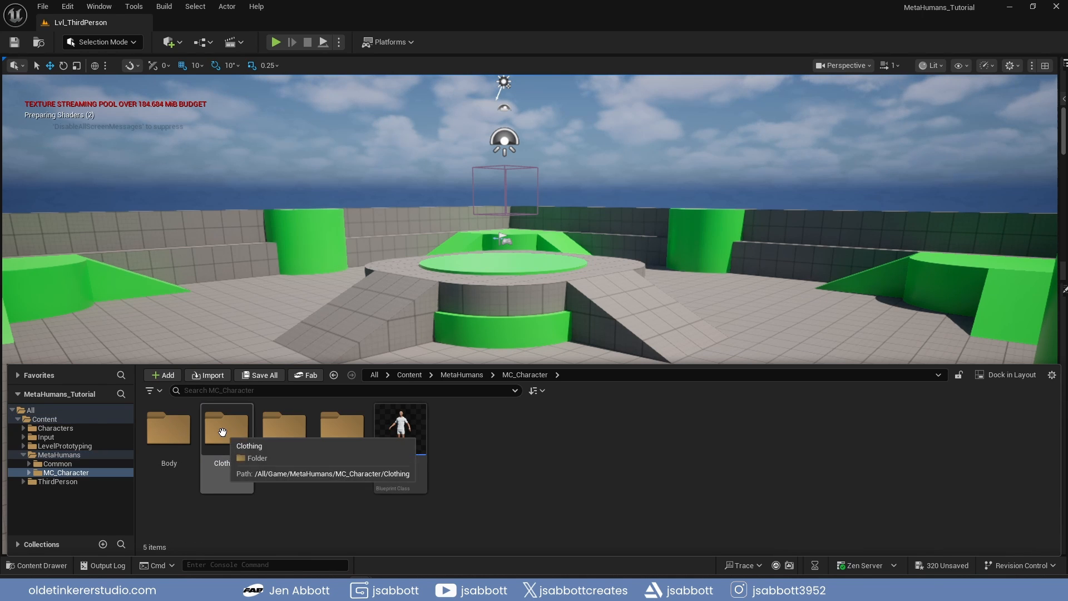
{"action": "double_click", "coordinate": [399, 435]}
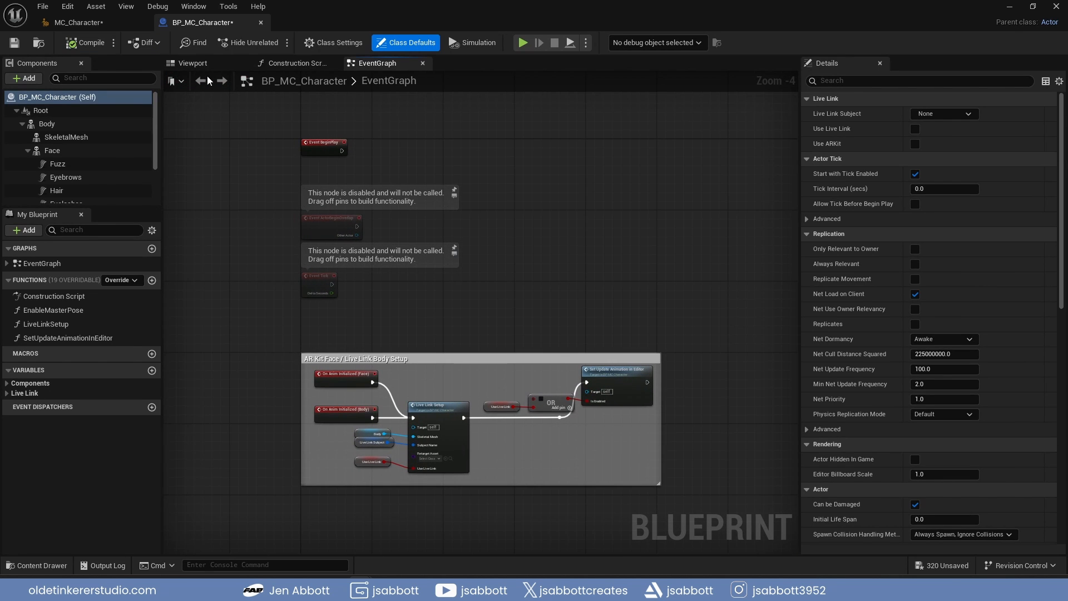
{"action": "left_click", "coordinate": [199, 65]}
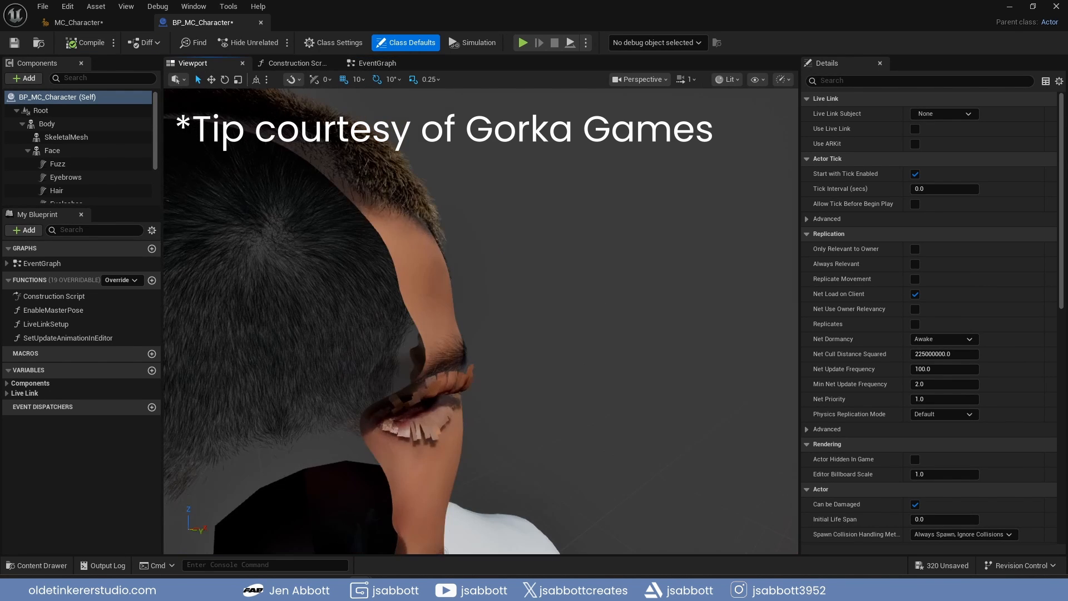
{"action": "right_click_drag", "start_coordinate": [481, 322], "coordinate": [483, 356]}
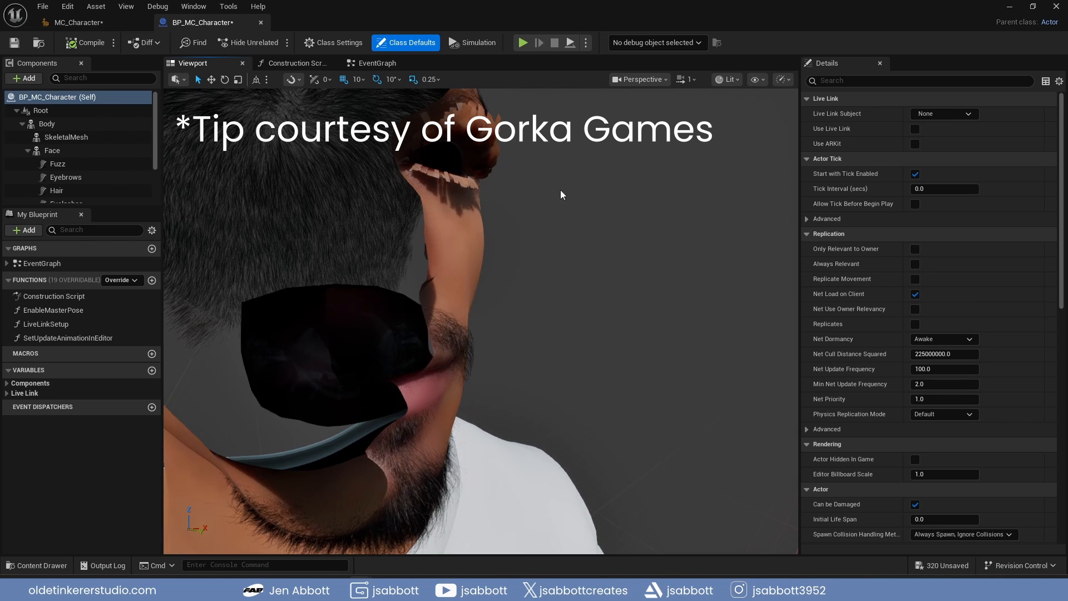
Set the LODSync component's Num LODs to 2 and Forced LOD to 1, and compile and save the blueprint
{"action": "scroll", "coordinate": [55, 188], "scroll_direction": "down", "scroll_amount": 2}
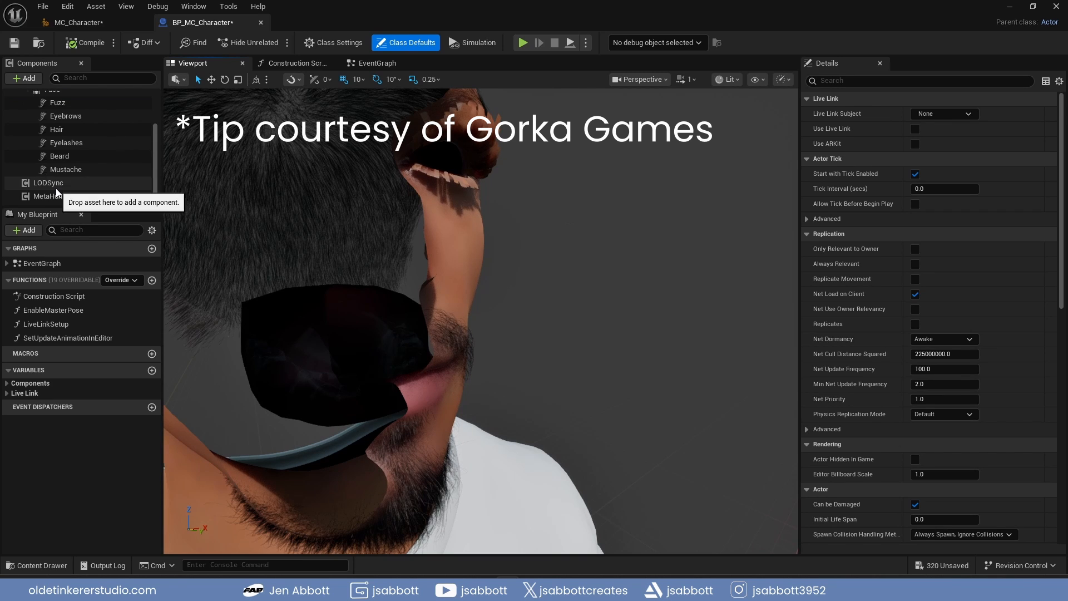
{"action": "left_click", "coordinate": [55, 186]}
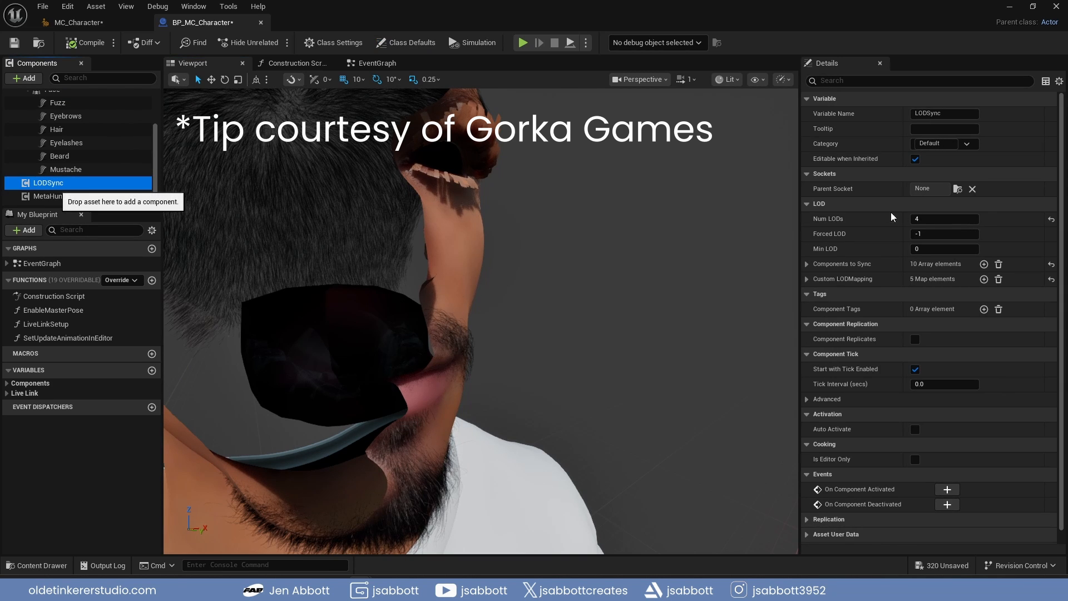
{"action": "left_click", "coordinate": [932, 219]}
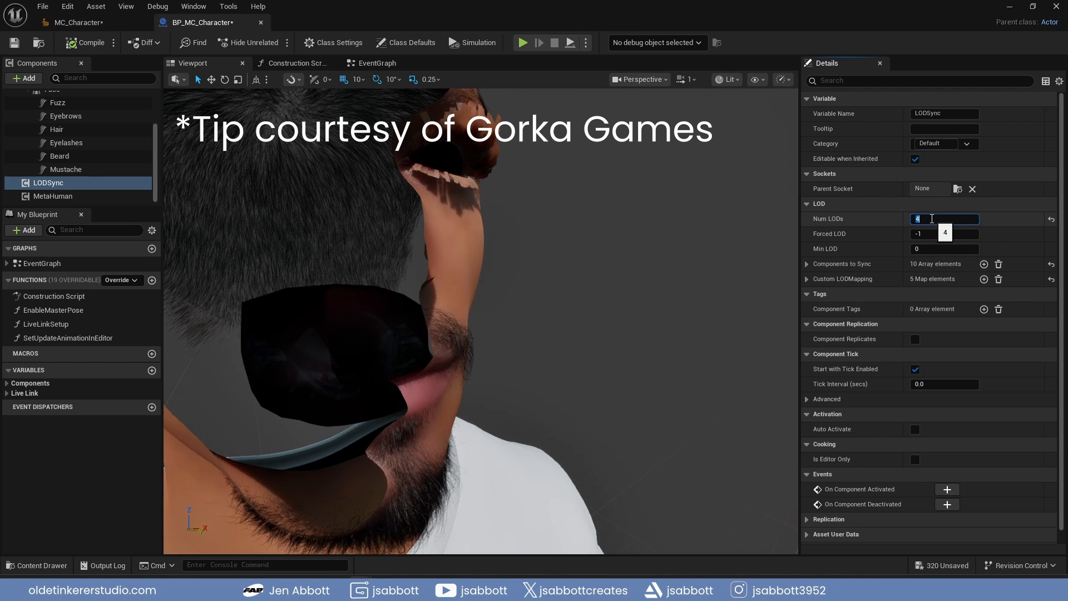
{"action": "type", "text": "2"}
{"action": "key", "text": "Tab"}
{"action": "type", "text": "1"}
{"action": "key", "text": "Return"}
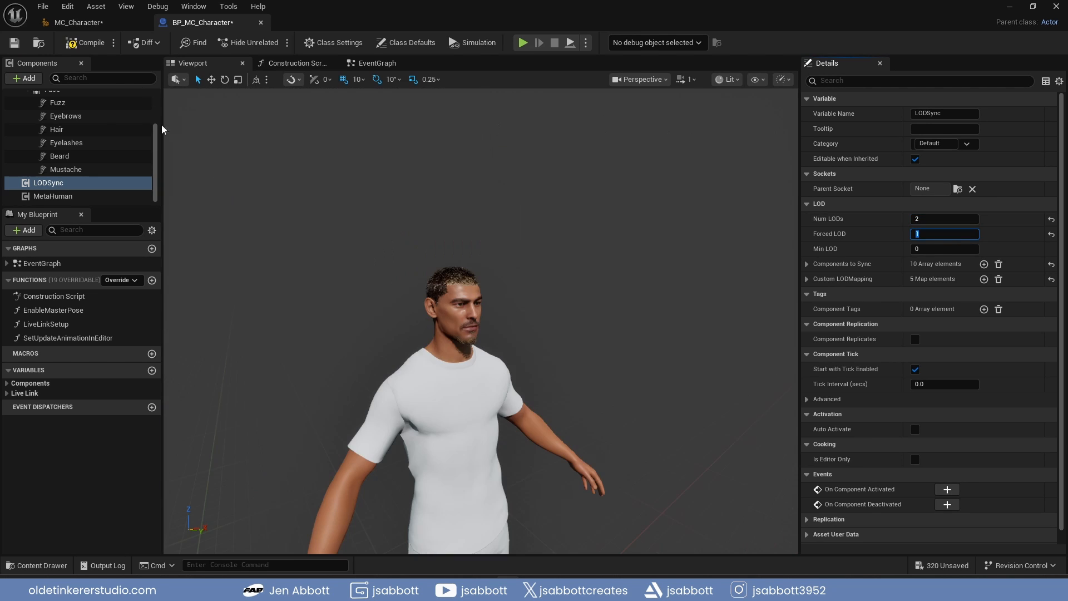
{"action": "left_click", "coordinate": [88, 44]}
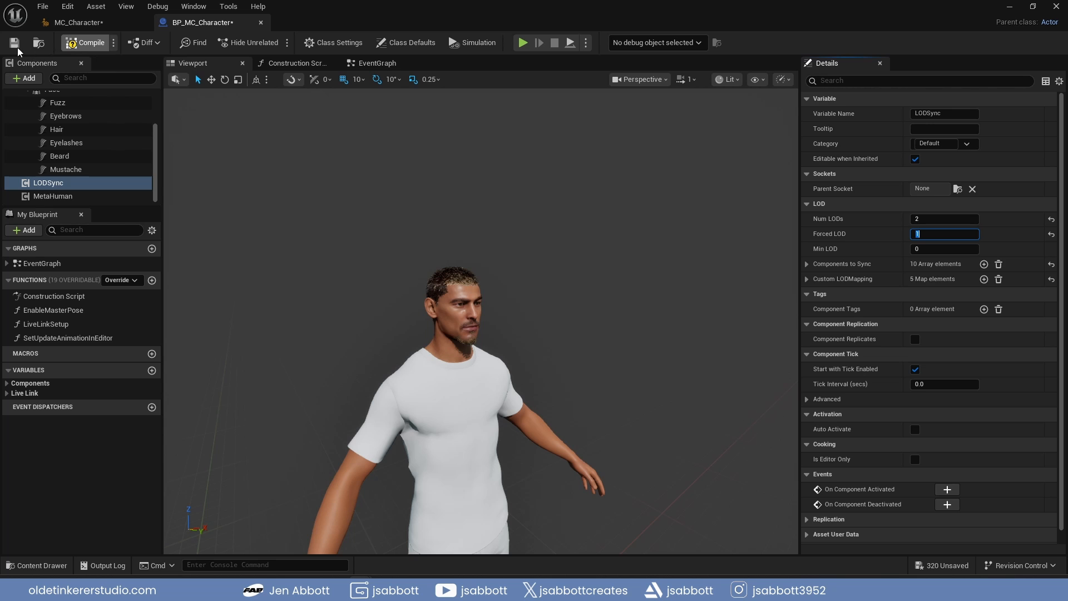
{"action": "left_click", "coordinate": [16, 45]}
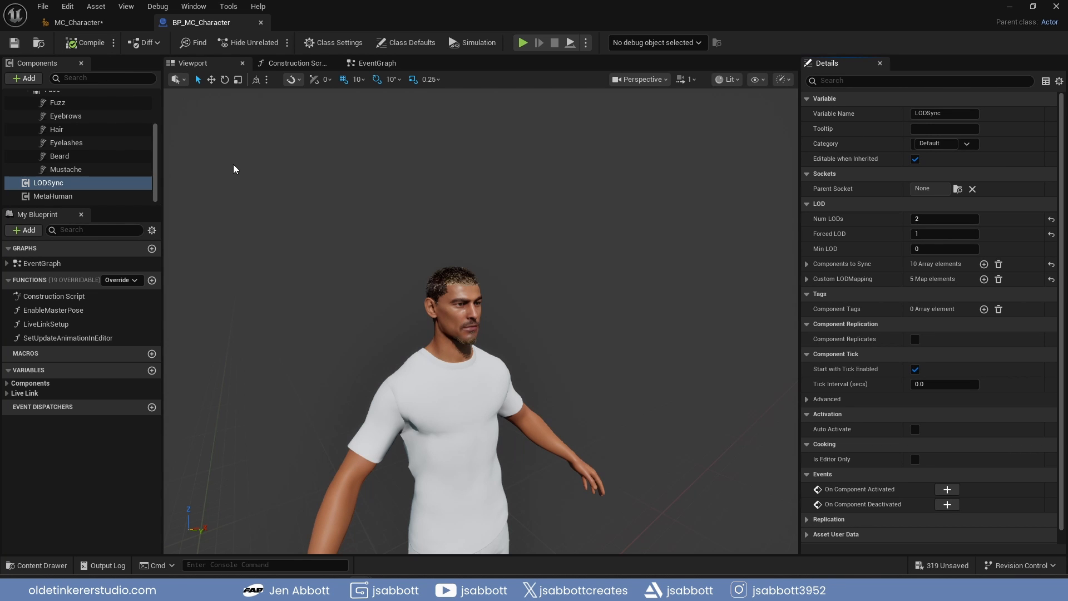
Open the BP_ThirdPersonCharacter blueprint from the ThirdPerson/Blueprints folder
{"action": "left_click", "coordinate": [45, 566]}
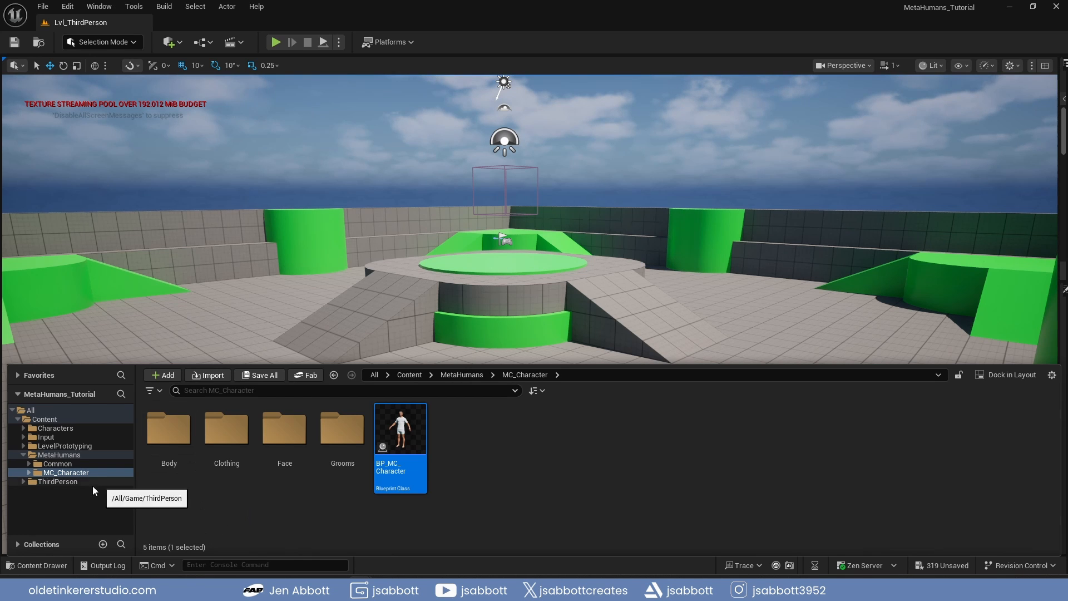
{"action": "left_click", "coordinate": [40, 483]}
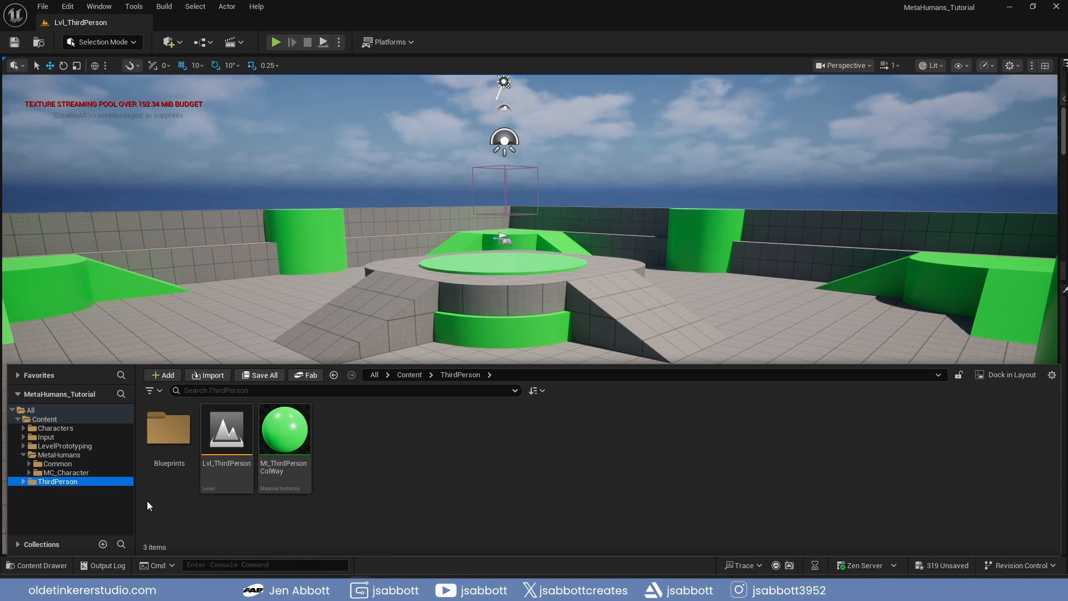
{"action": "double_click", "coordinate": [165, 433]}
{"action": "left_click", "coordinate": [158, 442]}
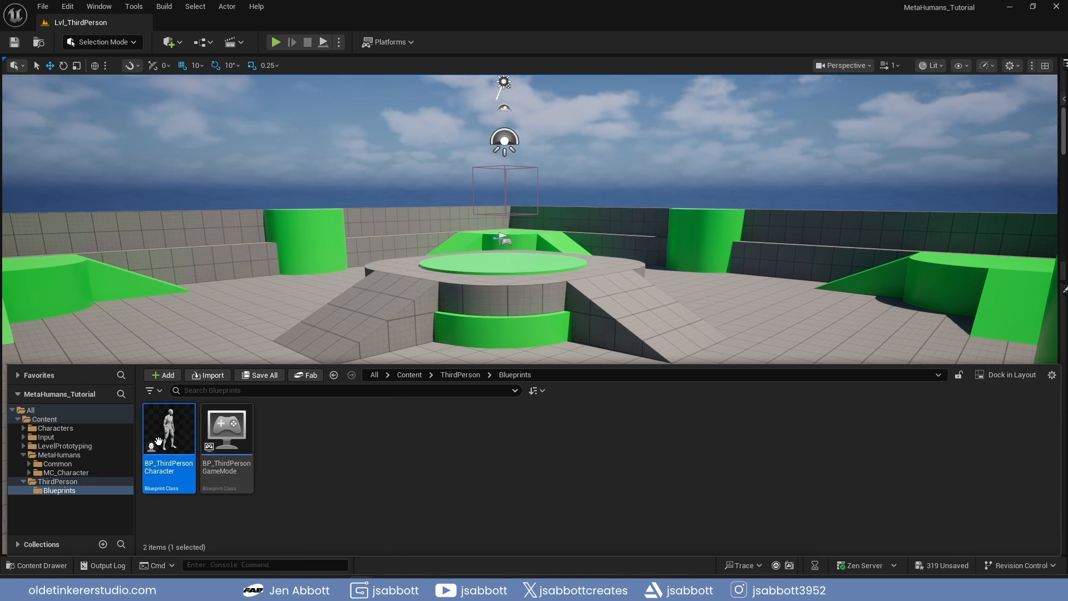
{"action": "double_click", "coordinate": [158, 441]}
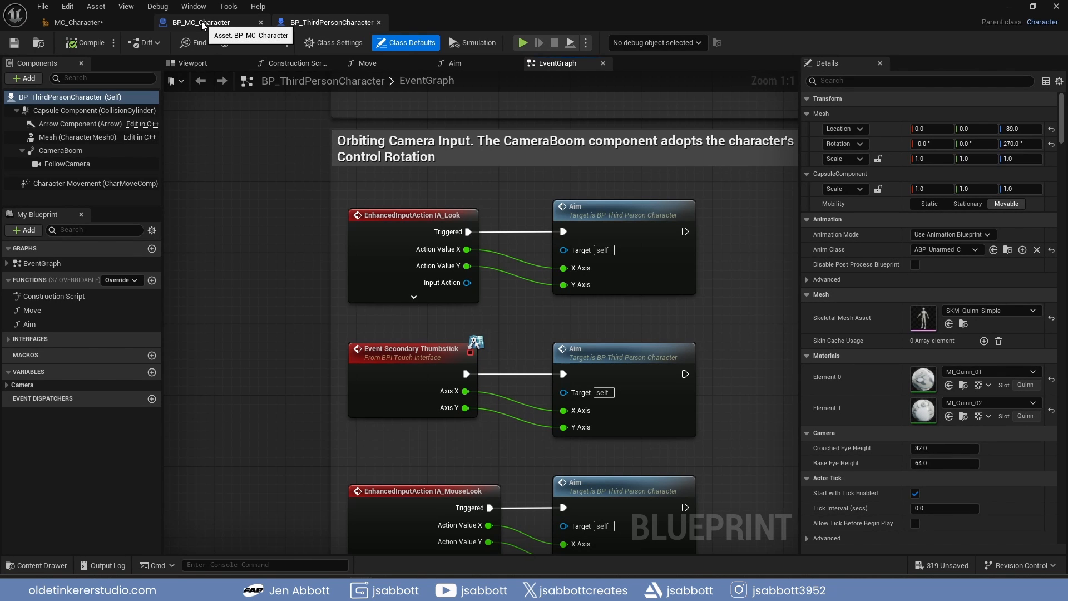
Copy the Body, SkeletalMesh, Face, LODSync and MetaHuman components from BP_MC_Character into BP_ThirdPersonCharacter
{"action": "left_click", "coordinate": [202, 22]}
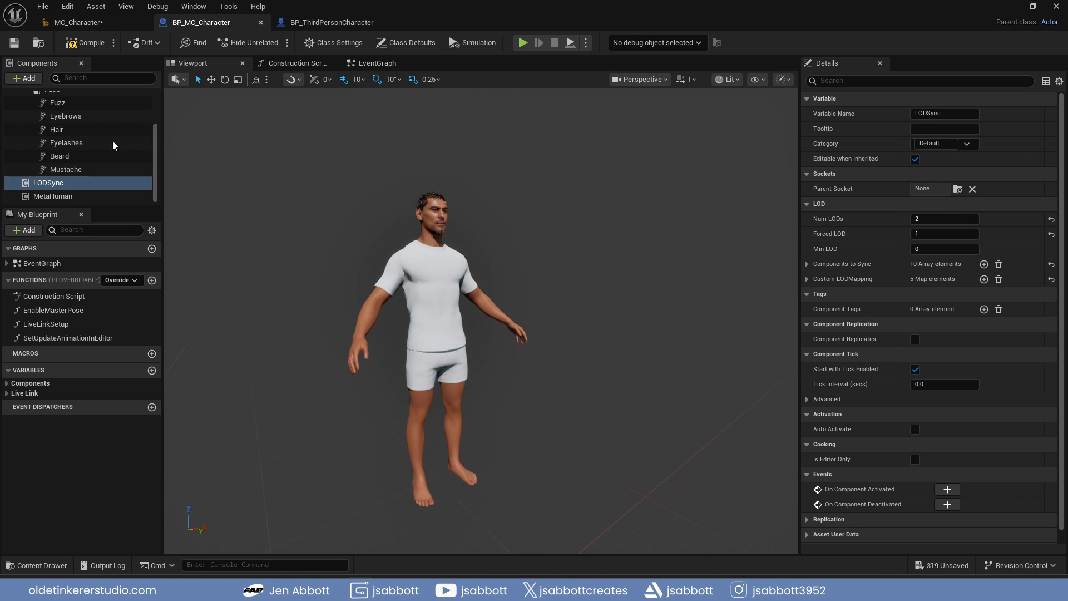
{"action": "scroll", "coordinate": [114, 140], "scroll_direction": "up", "scroll_amount": 3}
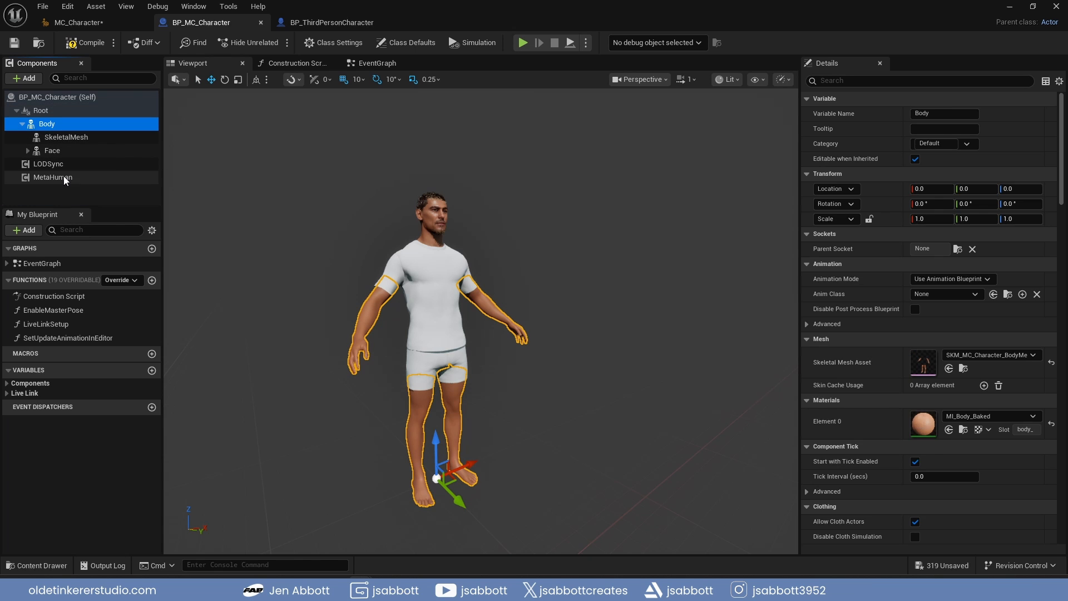
{"action": "left_click", "coordinate": [65, 177], "text": "shift"}
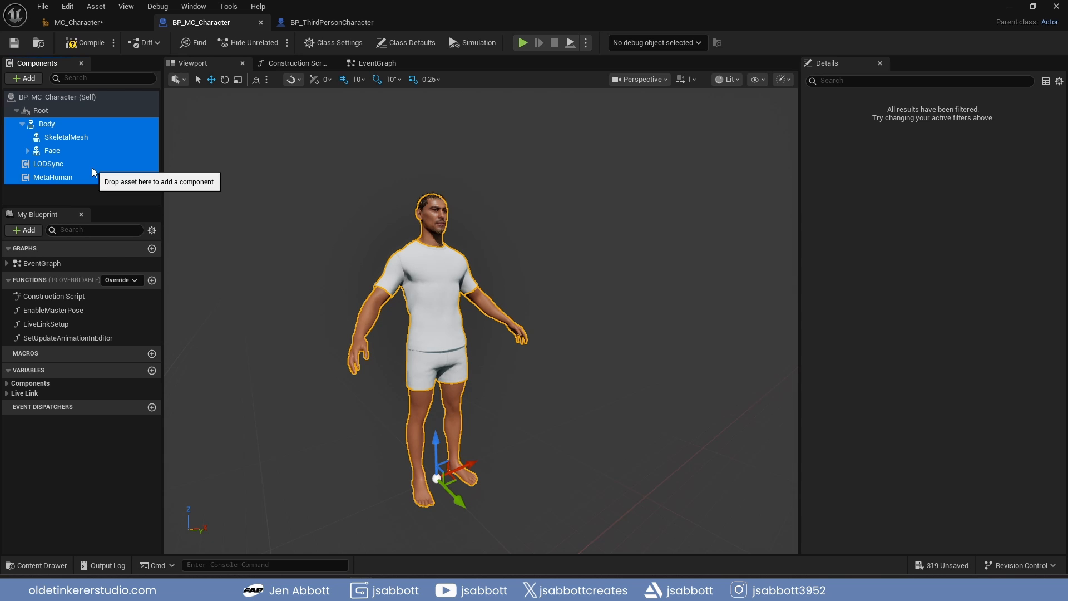
{"action": "left_click", "coordinate": [320, 22]}
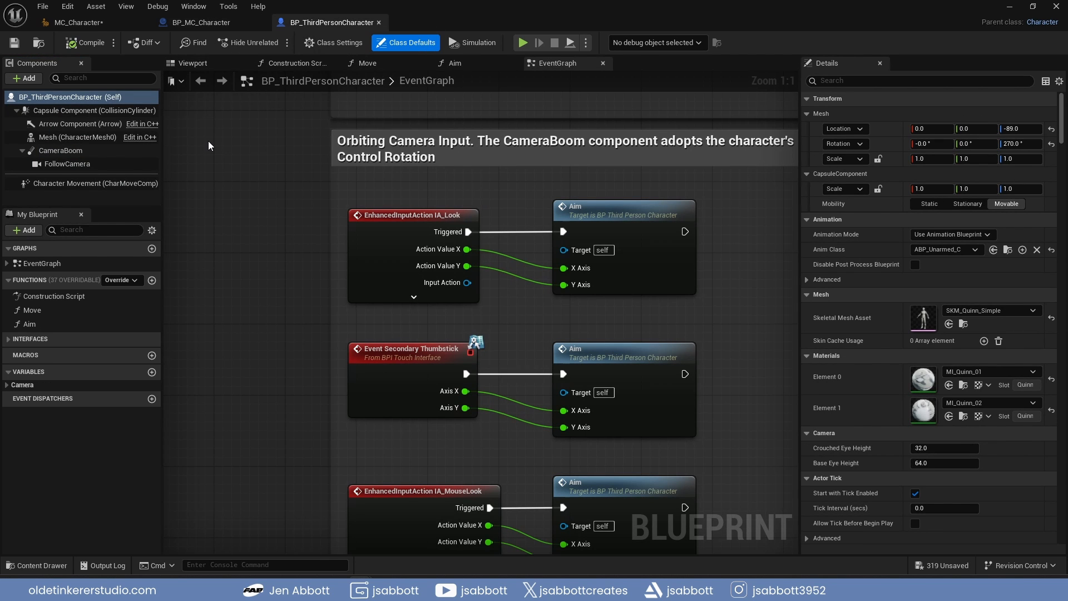
{"action": "left_click", "coordinate": [89, 138]}
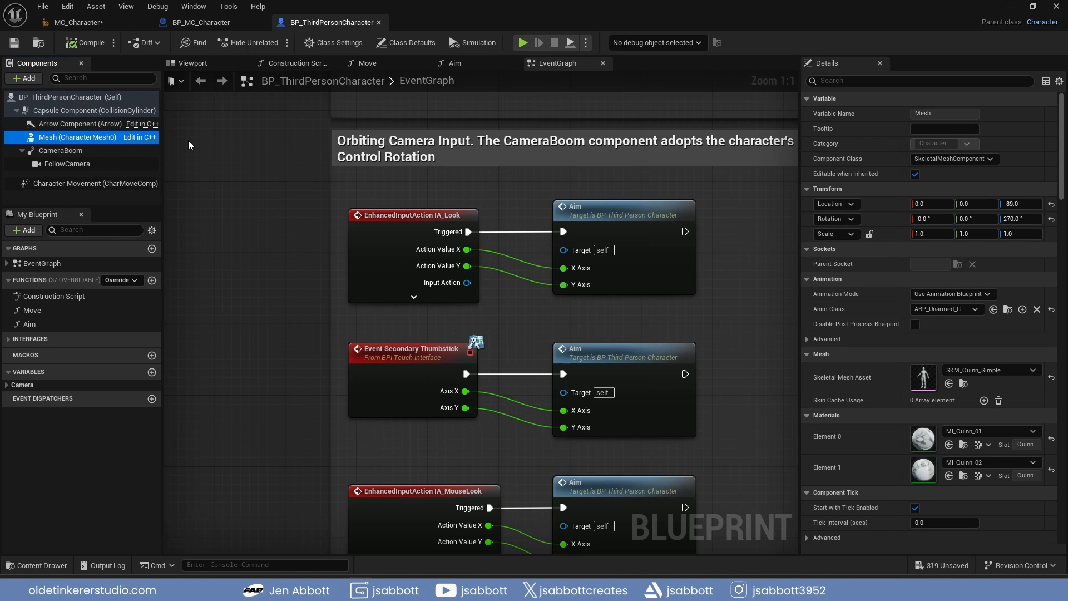
{"action": "key", "text": "ctrl+v"}
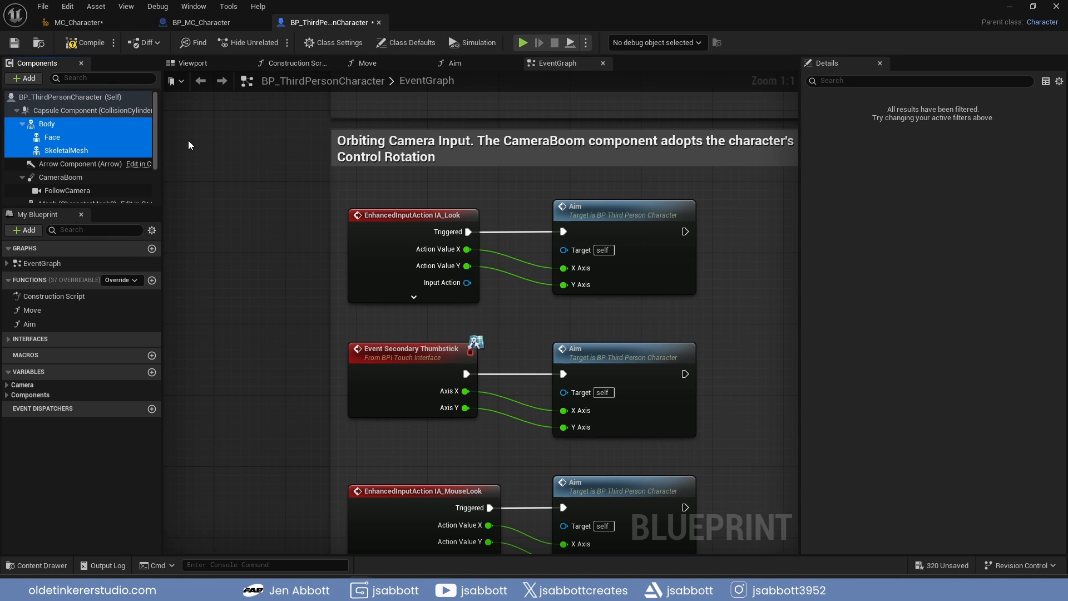
Make the pasted Body component a child of the Mesh (CharacterMesh0) component
{"action": "scroll", "coordinate": [48, 106], "scroll_direction": "down", "scroll_amount": 1}
{"action": "left_click", "coordinate": [48, 106]}
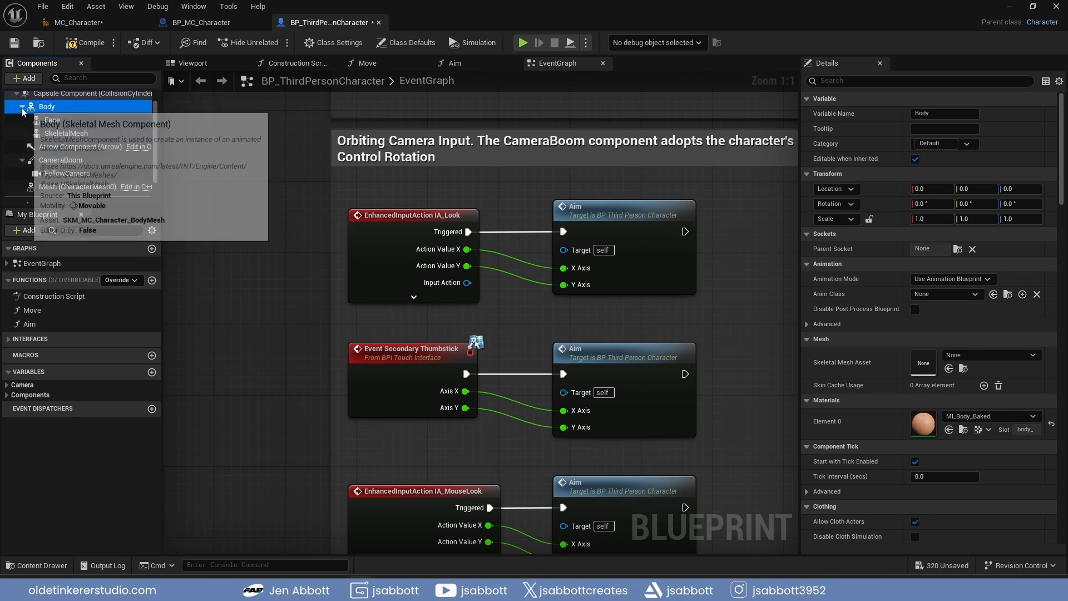
{"action": "left_click", "coordinate": [21, 107]}
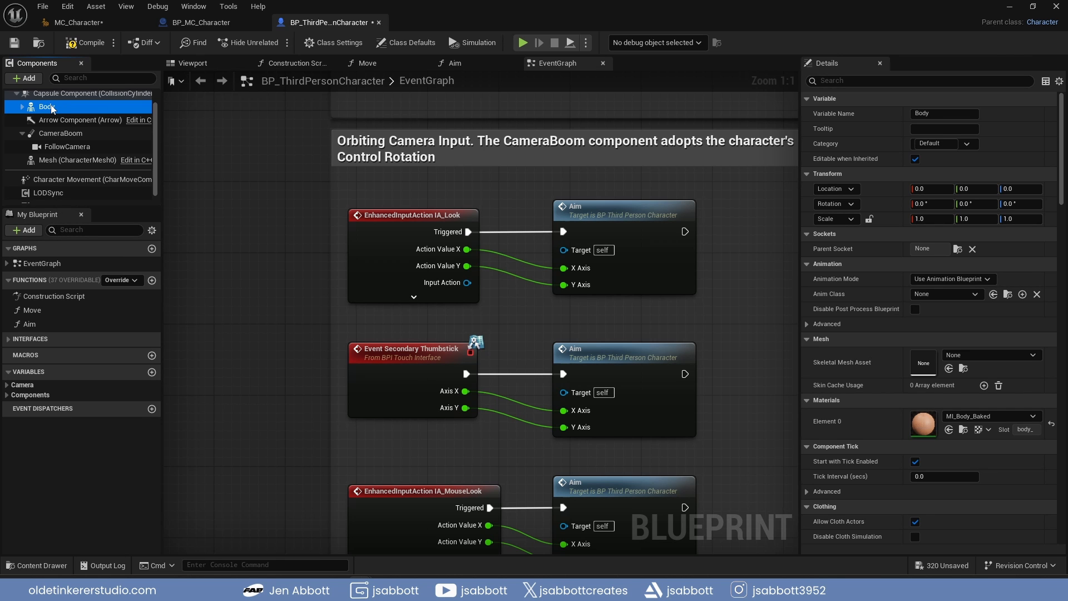
{"action": "left_click_drag", "start_coordinate": [51, 108], "coordinate": [70, 158]}
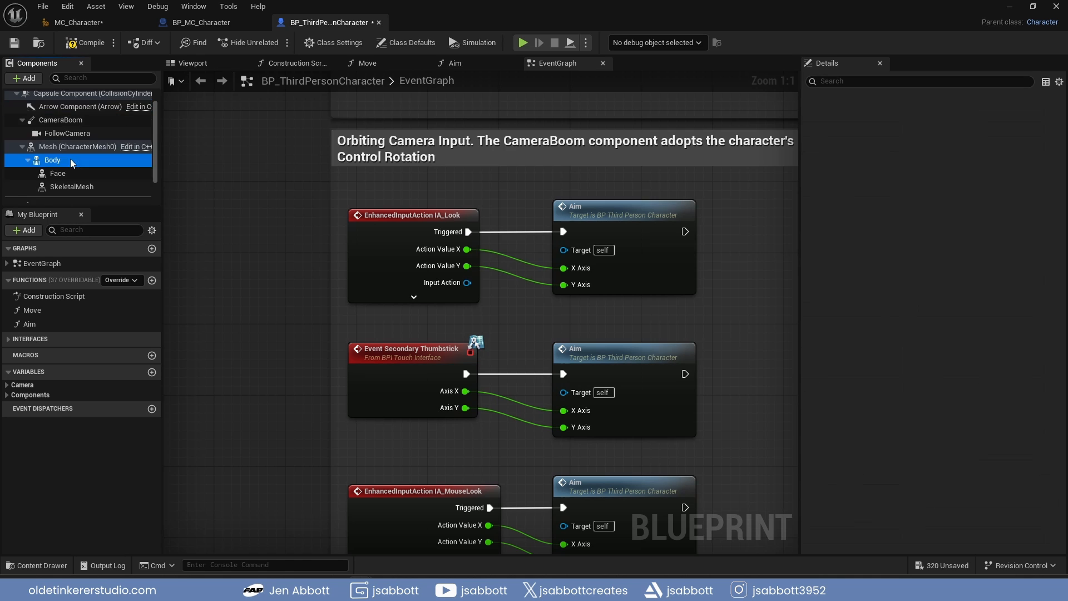
Reset the Body component's location and rotation to their defaults and show the character in the blueprint viewport
{"action": "left_click", "coordinate": [71, 160]}
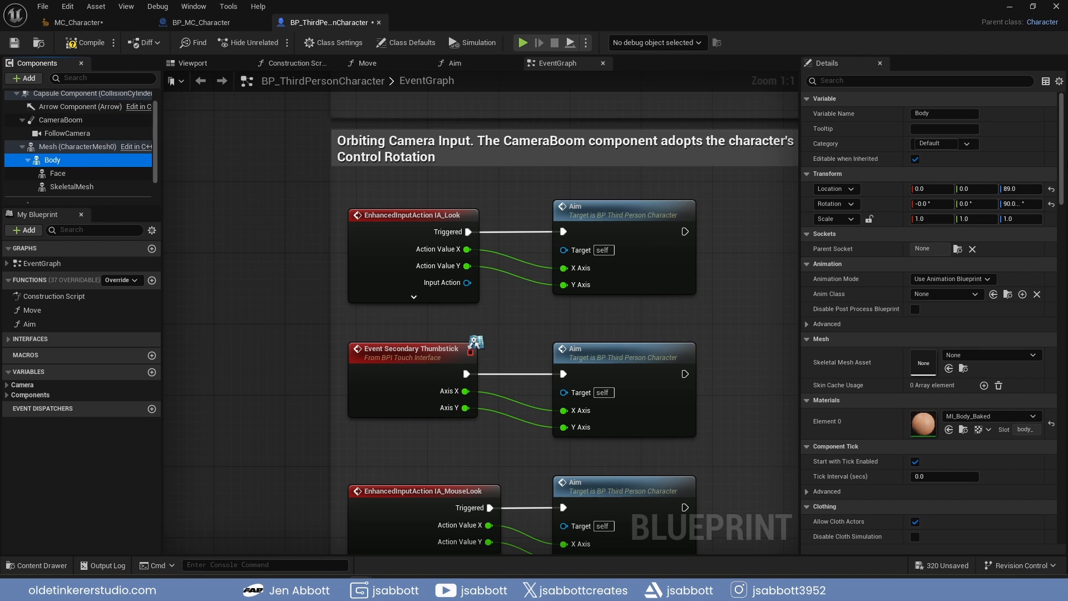
{"action": "left_click", "coordinate": [1052, 189]}
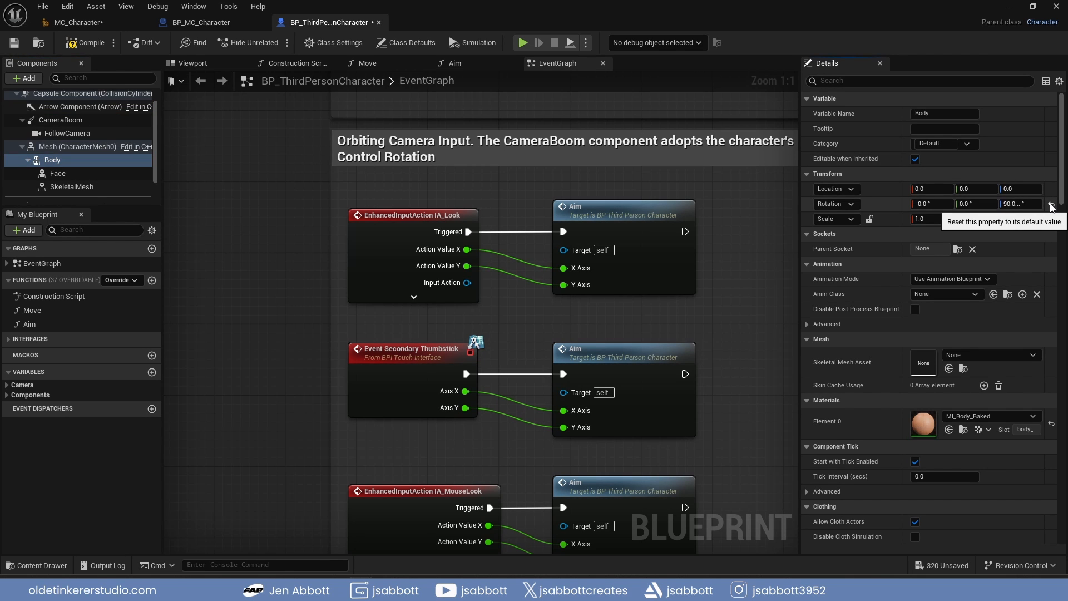
{"action": "left_click", "coordinate": [1052, 205]}
{"action": "left_click", "coordinate": [203, 63]}
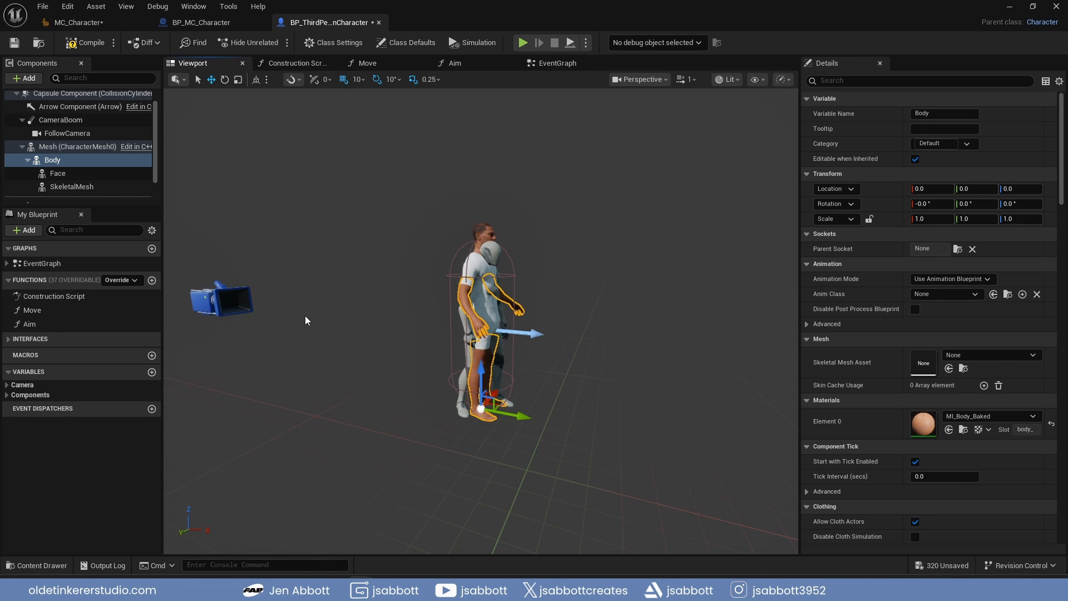
Turn off Visible for the Mesh (CharacterMesh0) component to hide the default mannequin
{"action": "left_click", "coordinate": [58, 147]}
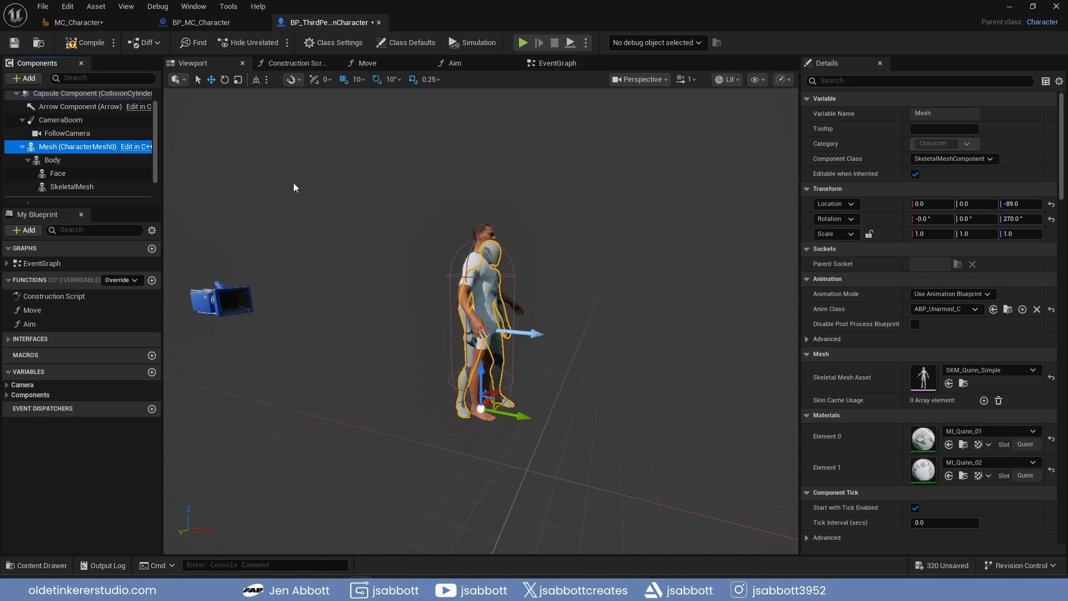
{"action": "left_click", "coordinate": [892, 81]}
{"action": "type", "text": "visibl"}
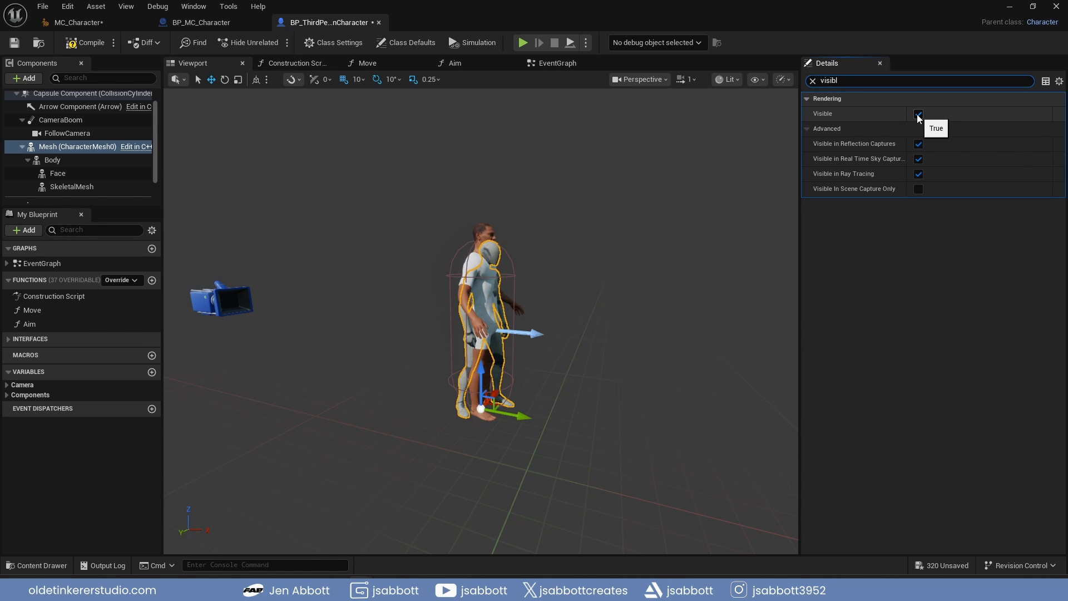
{"action": "left_click", "coordinate": [918, 114]}
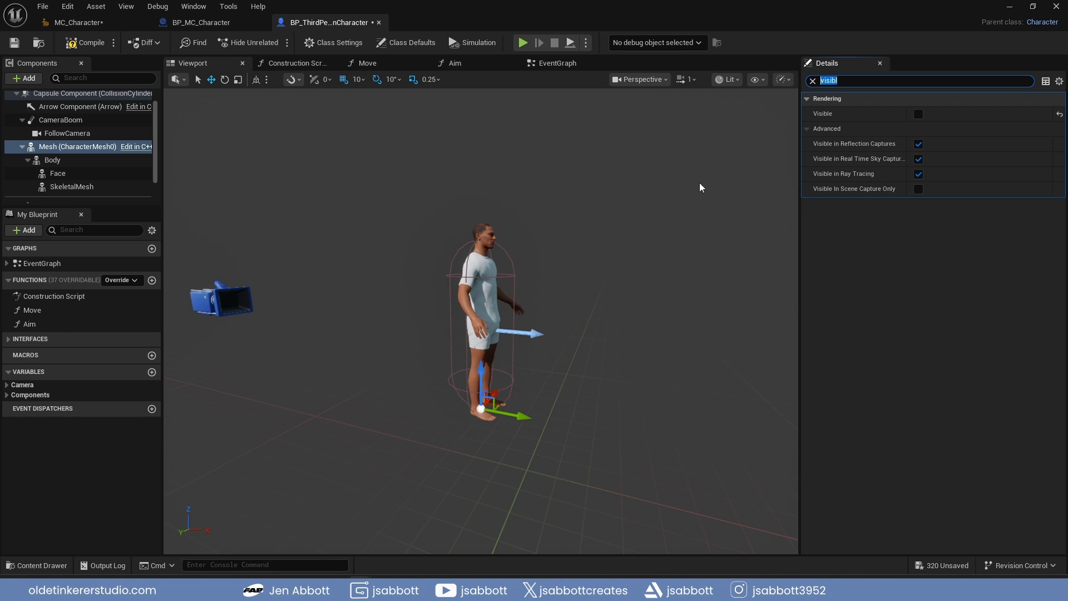
Set the Mesh's Visibility Based Anim Tick Option to Always Tick Pose and Refresh Bones, and compile the blueprint
{"action": "type", "text": "visibility"}
{"action": "left_click", "coordinate": [972, 174]}
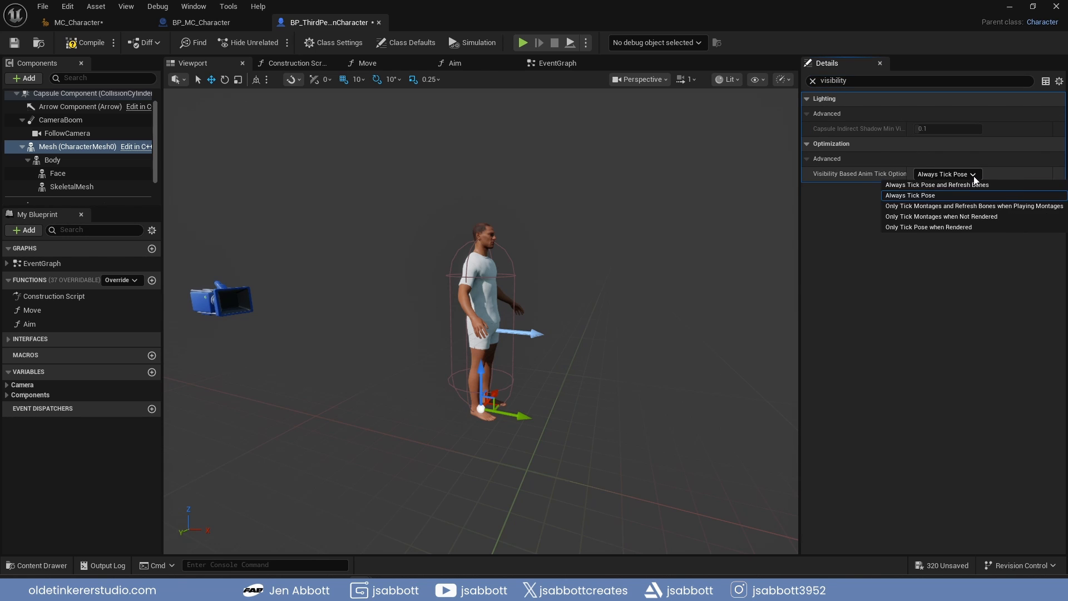
{"action": "left_click", "coordinate": [1014, 185]}
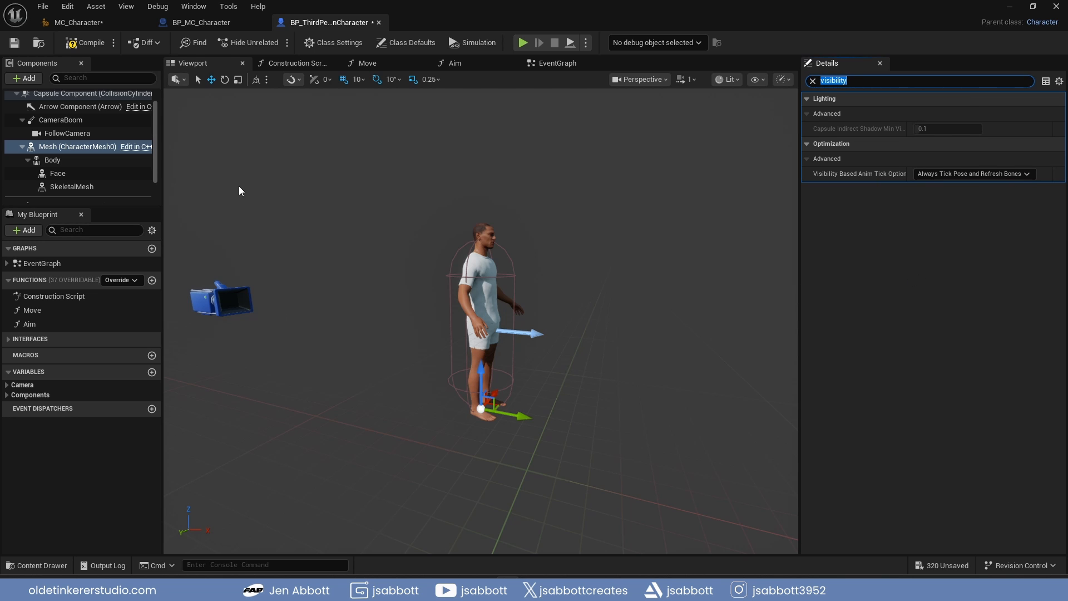
{"action": "left_click", "coordinate": [84, 45]}
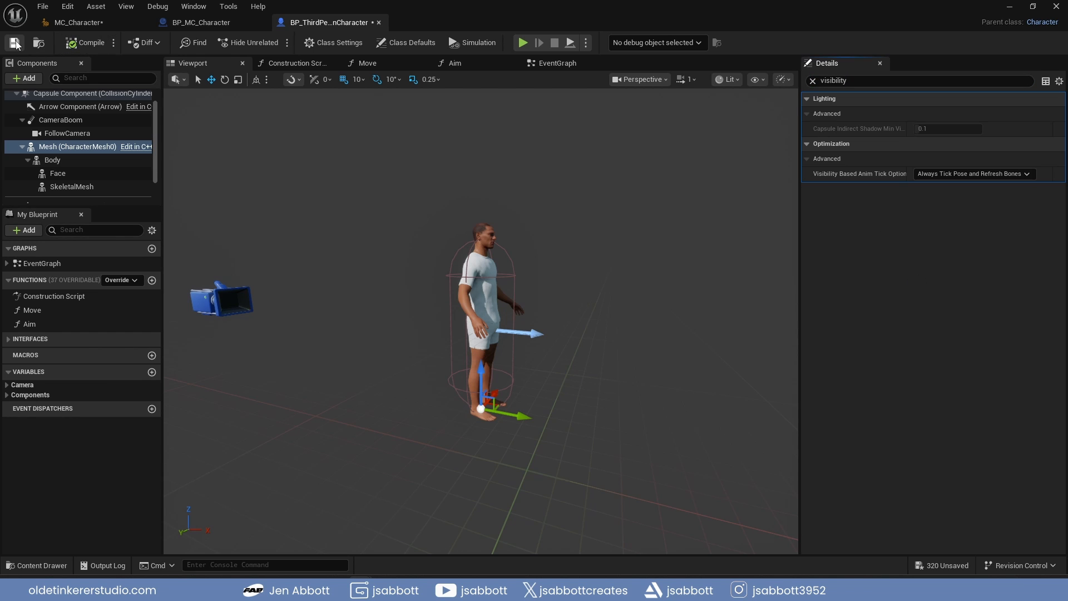
In the Construction Script, add a Mesh reference and a Set Leader Pose Component node from it
{"action": "left_click", "coordinate": [288, 63]}
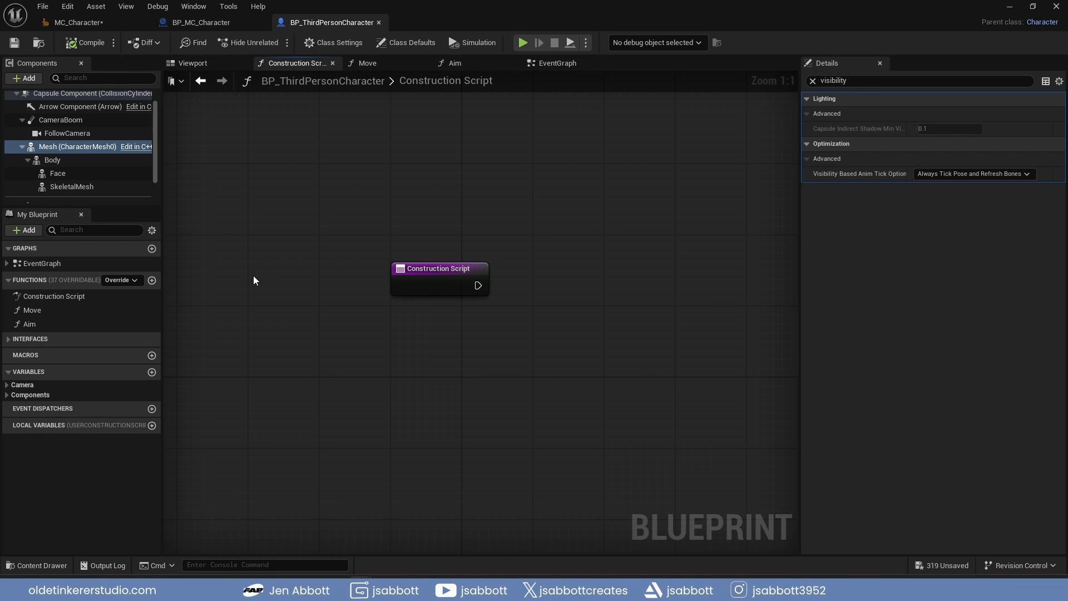
{"action": "left_click_drag", "start_coordinate": [78, 147], "coordinate": [582, 314]}
{"action": "type", "text": "s"}
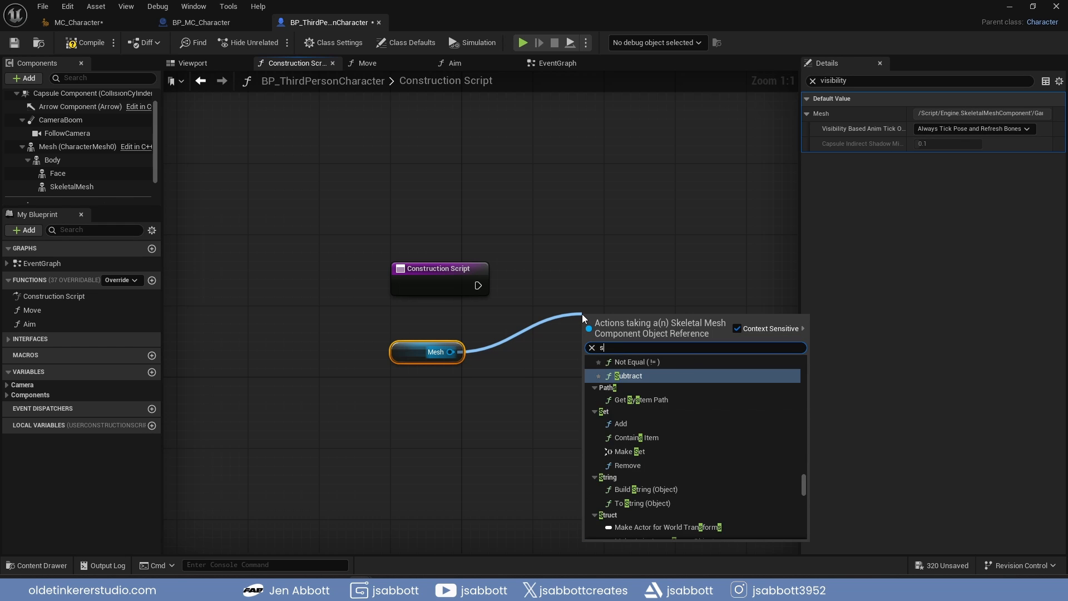
{"action": "type", "text": "et lea"}
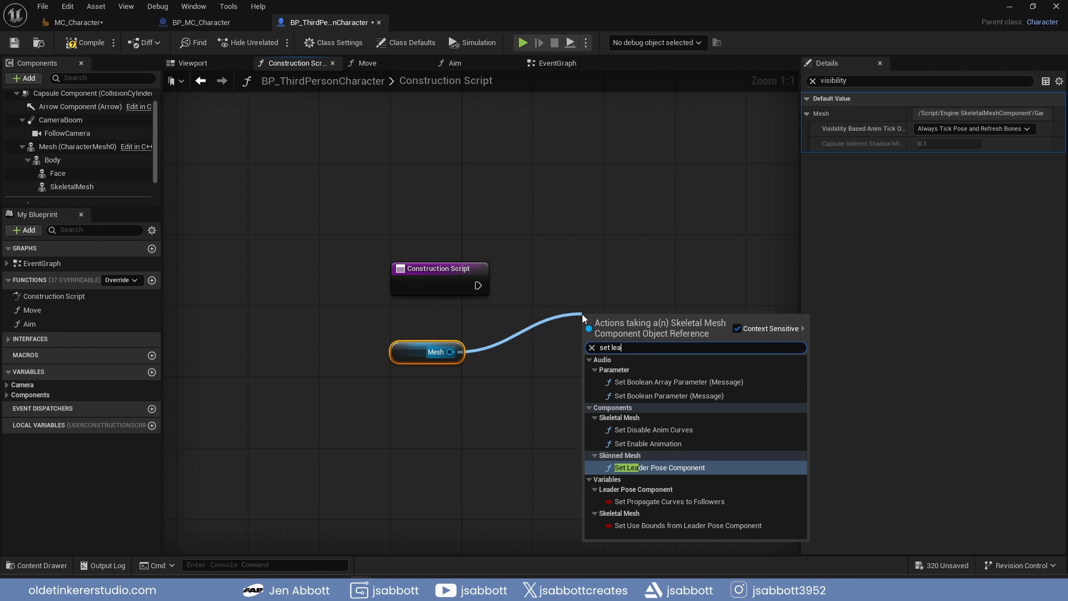
{"action": "left_click", "coordinate": [683, 469]}
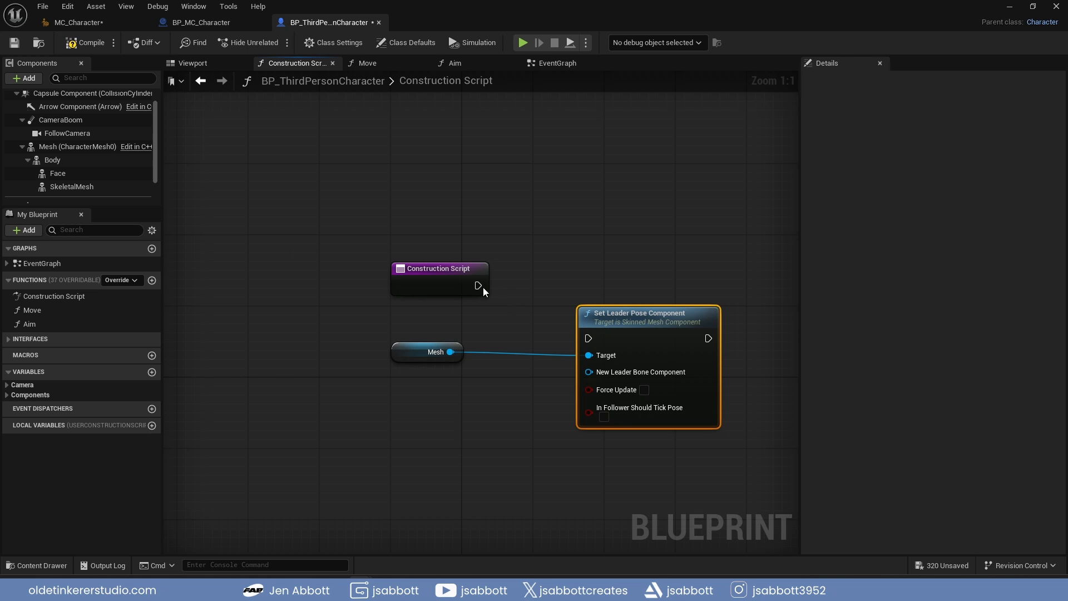
Connect Construction Script execution to Set Leader Pose Component, and wire Mesh to New Leader Bone Component only, leaving Target free
{"action": "left_click_drag", "start_coordinate": [478, 285], "coordinate": [586, 334]}
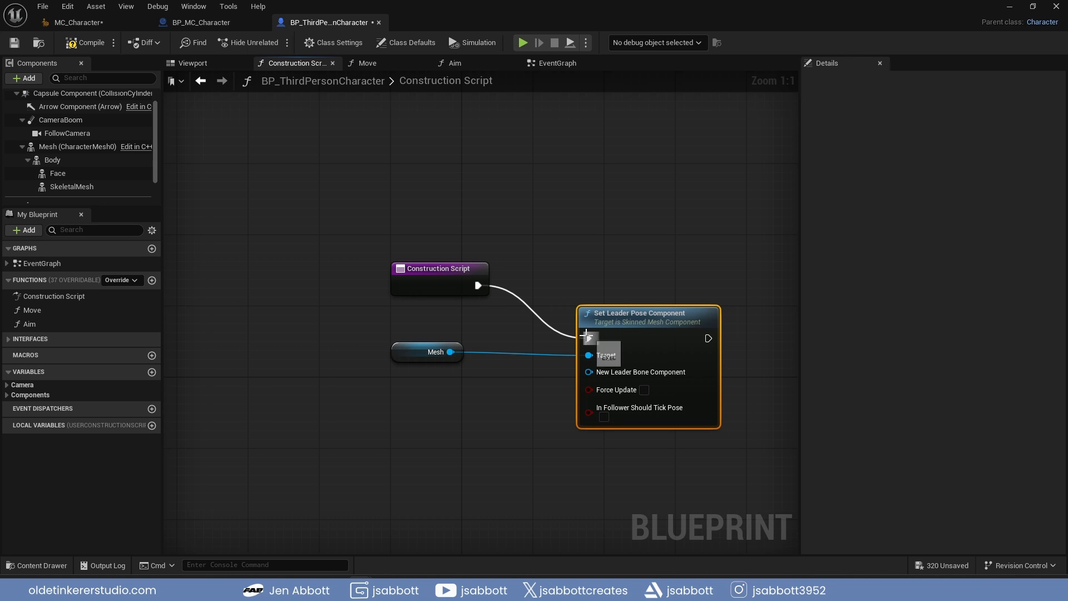
{"action": "left_click_drag", "start_coordinate": [451, 352], "coordinate": [587, 372]}
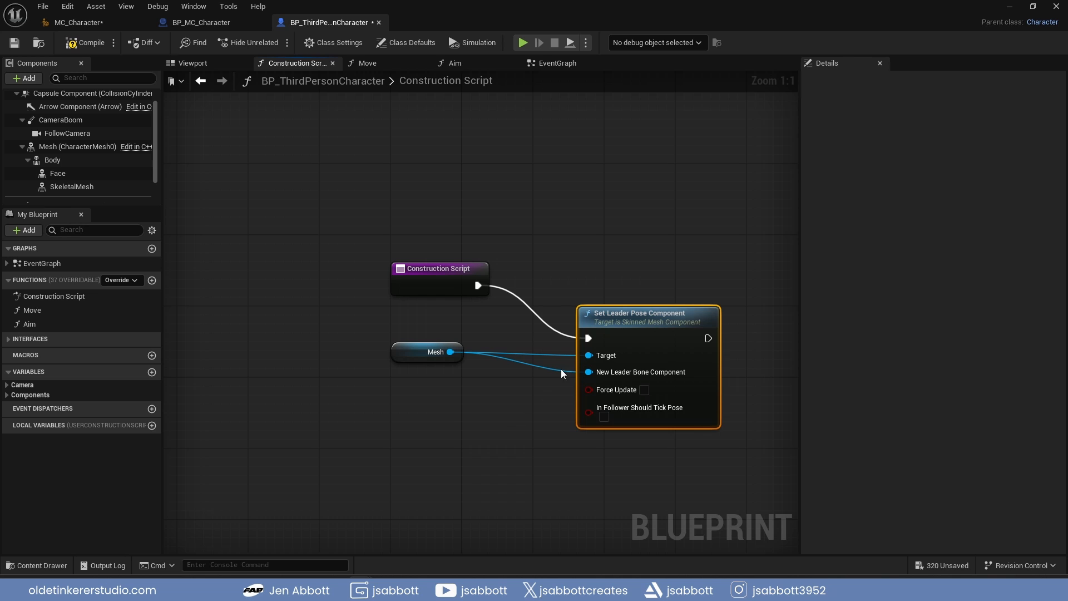
{"action": "left_click", "coordinate": [589, 355], "text": "alt"}
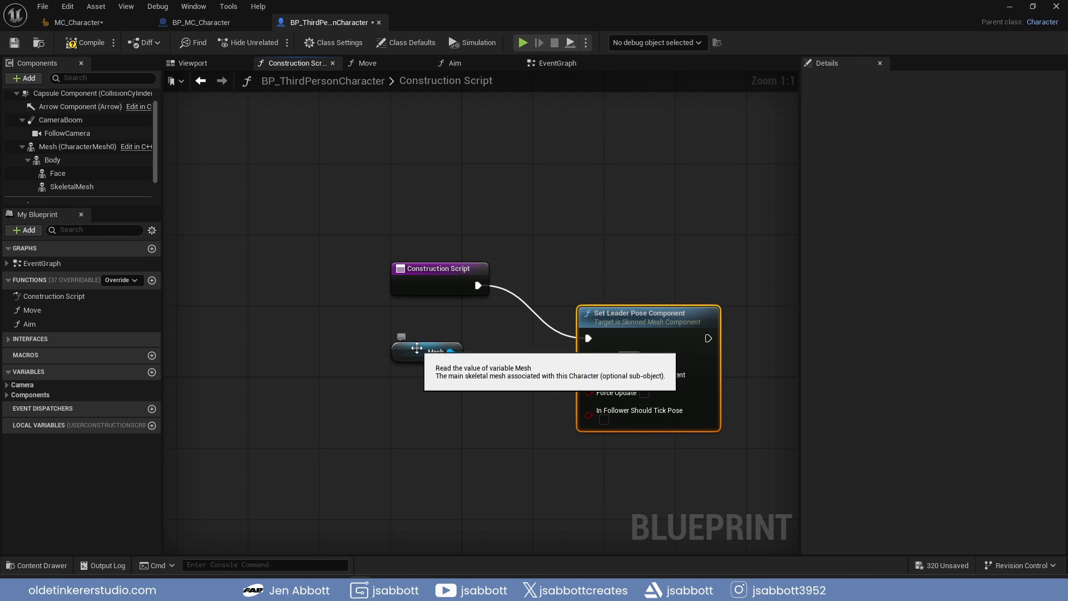
{"action": "left_click_drag", "start_coordinate": [414, 353], "coordinate": [423, 393]}
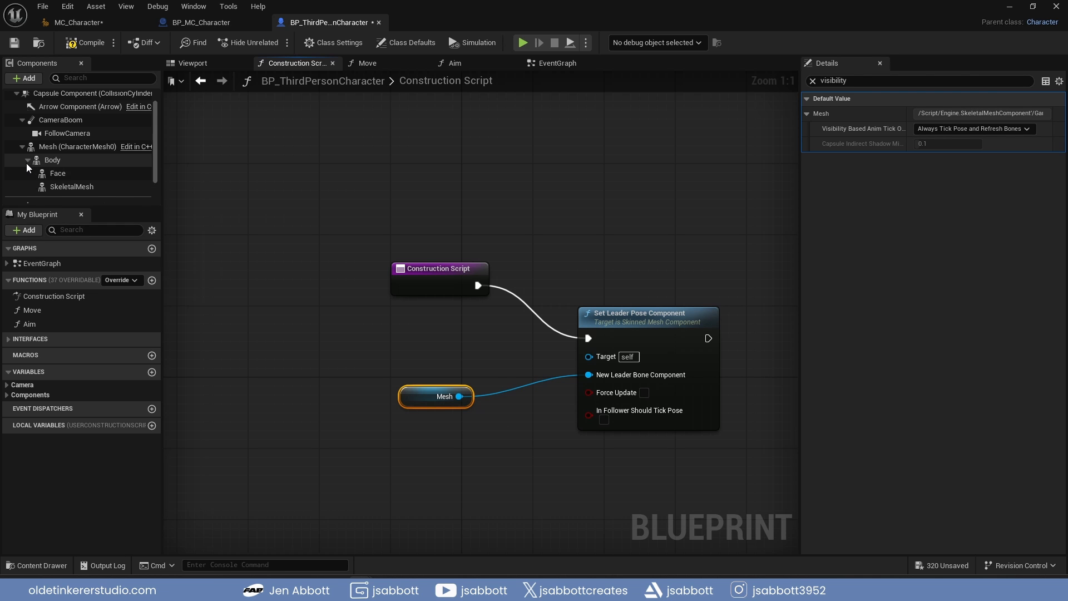
Add references to the Body, Face and SkeletalMesh components and connect all three to the Set Leader Pose Component's Target
{"action": "left_click", "coordinate": [53, 160]}
{"action": "left_click", "coordinate": [65, 174], "text": "ctrl"}
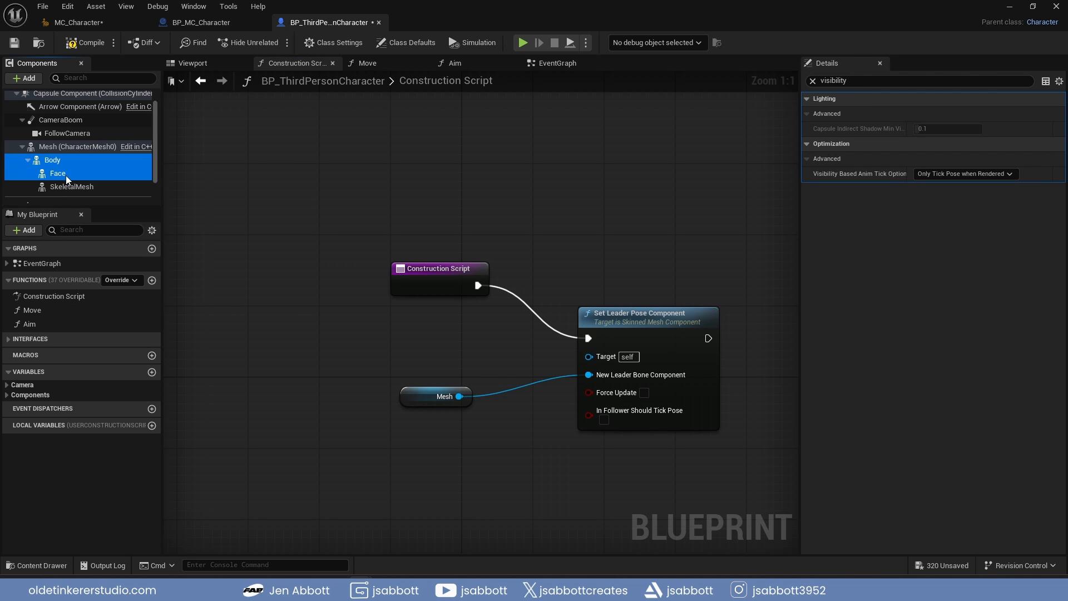
{"action": "left_click", "coordinate": [71, 188], "text": "ctrl"}
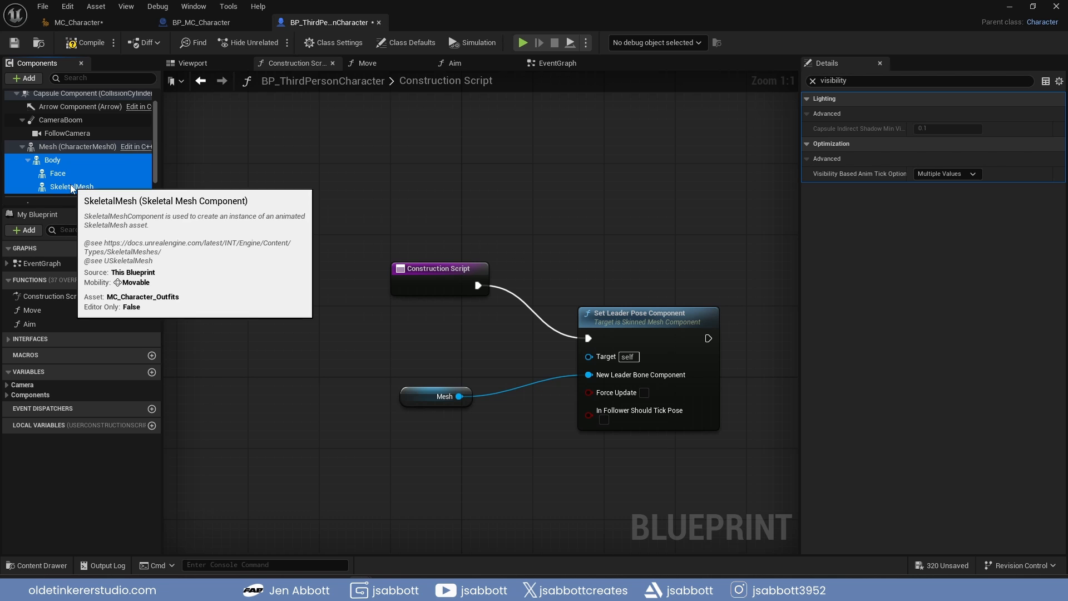
{"action": "left_click_drag", "start_coordinate": [71, 187], "coordinate": [589, 357]}
{"action": "left_click_drag", "start_coordinate": [334, 343], "coordinate": [588, 356]}
{"action": "left_click_drag", "start_coordinate": [334, 369], "coordinate": [590, 359]}
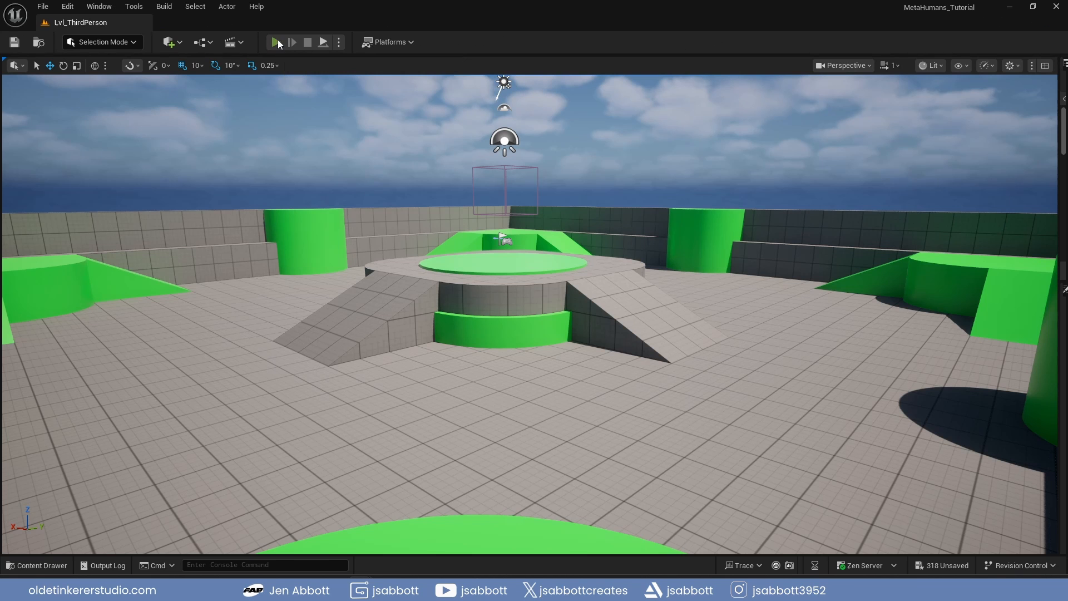
Play the level, run the MetaHuman character in all directions to check its animation, and stop the session
{"action": "key", "text": "alt+p"}
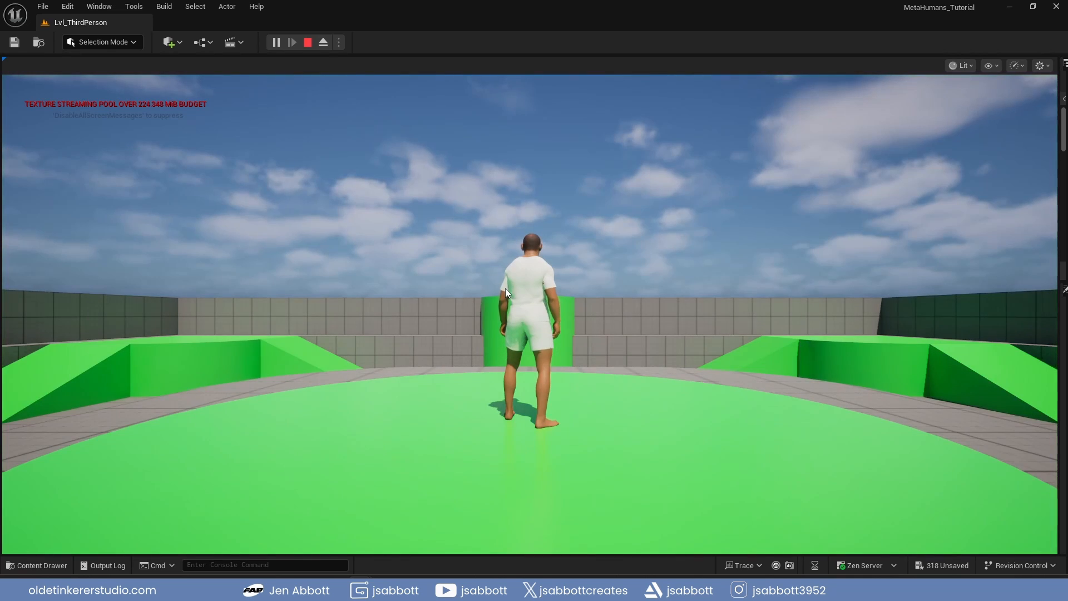
{"action": "left_click", "coordinate": [516, 301]}
{"action": "key", "text": "w"}
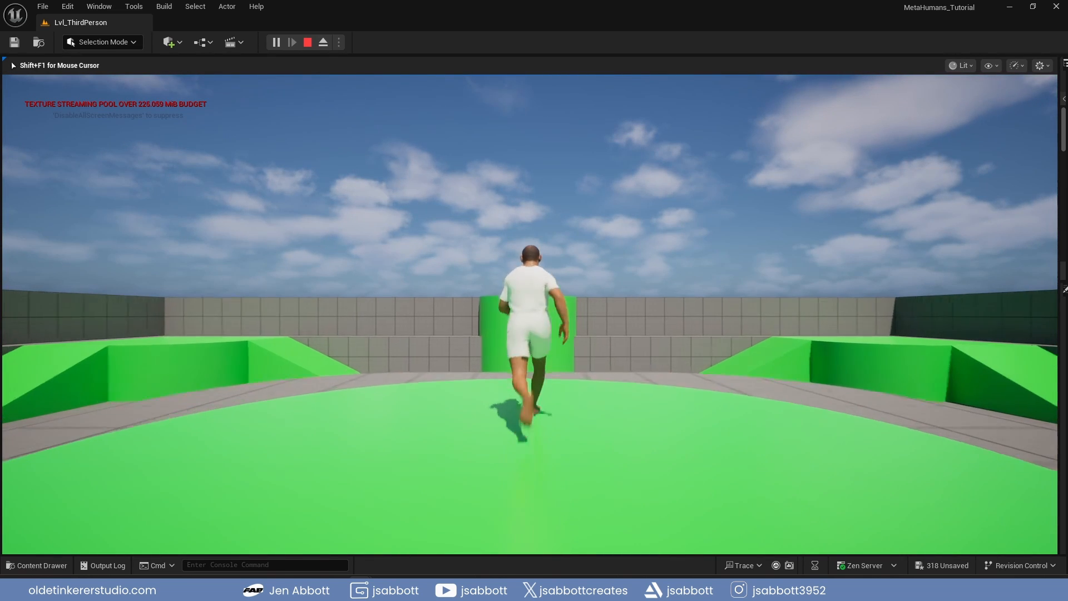
{"action": "key", "text": "a"}
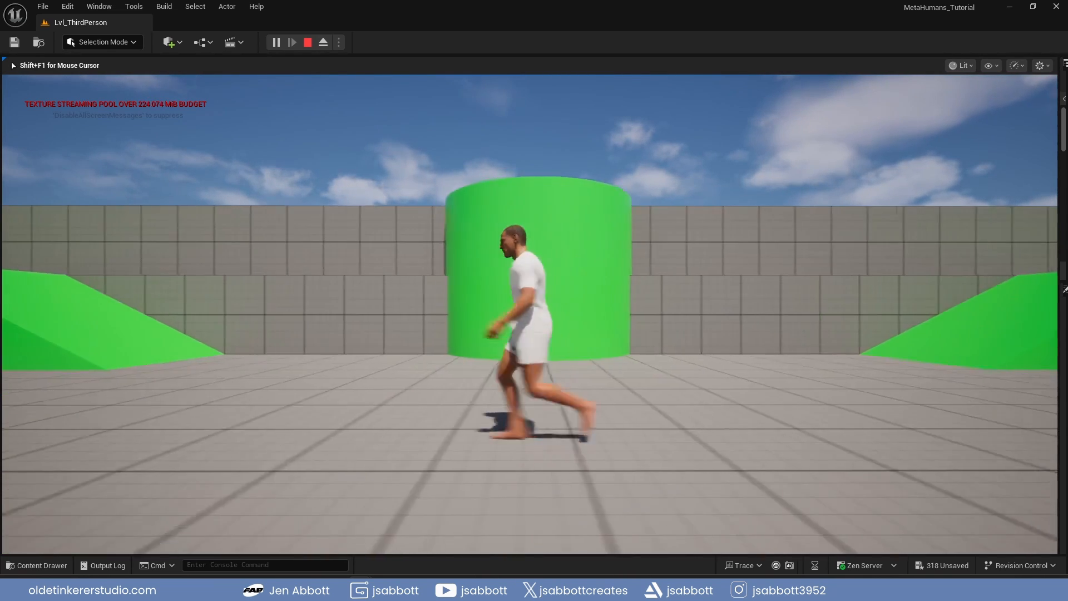
{"action": "key", "text": "s"}
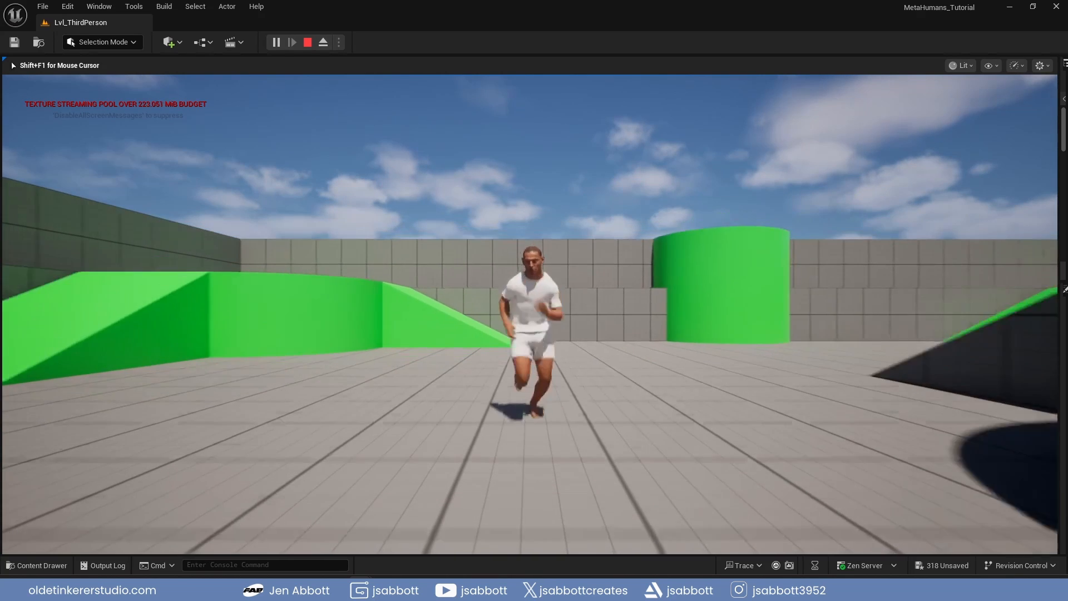
{"action": "key", "text": "d"}
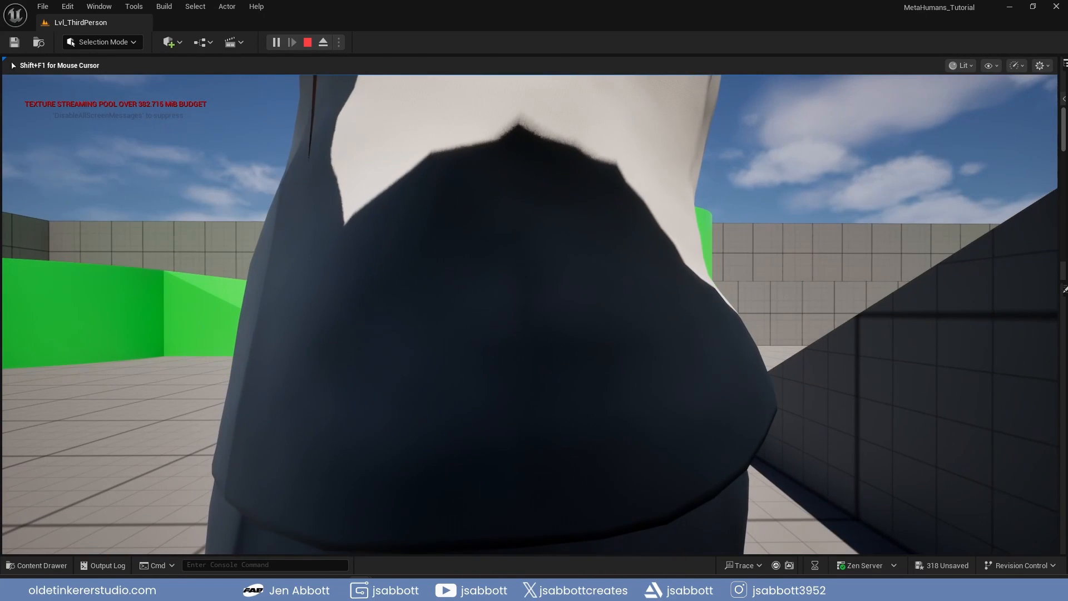
{"action": "key", "text": "Escape"}
Open the Body folder under MetaHumans/MC_Character and examine the asset actions offered for the body skeletal mesh
{"action": "left_click", "coordinate": [36, 565]}
{"action": "left_click", "coordinate": [71, 456]}
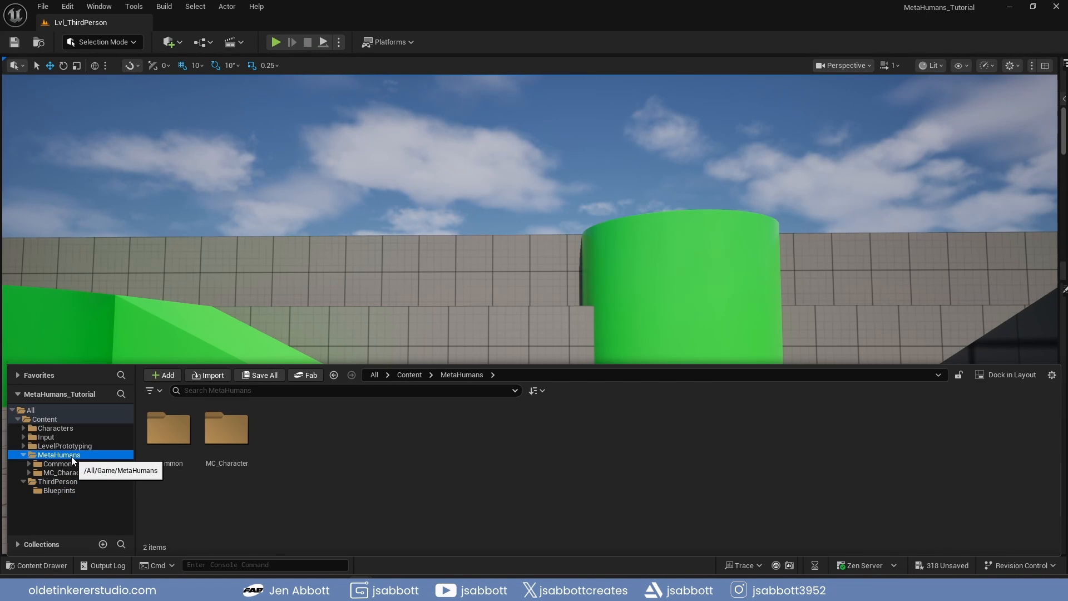
{"action": "double_click", "coordinate": [232, 433]}
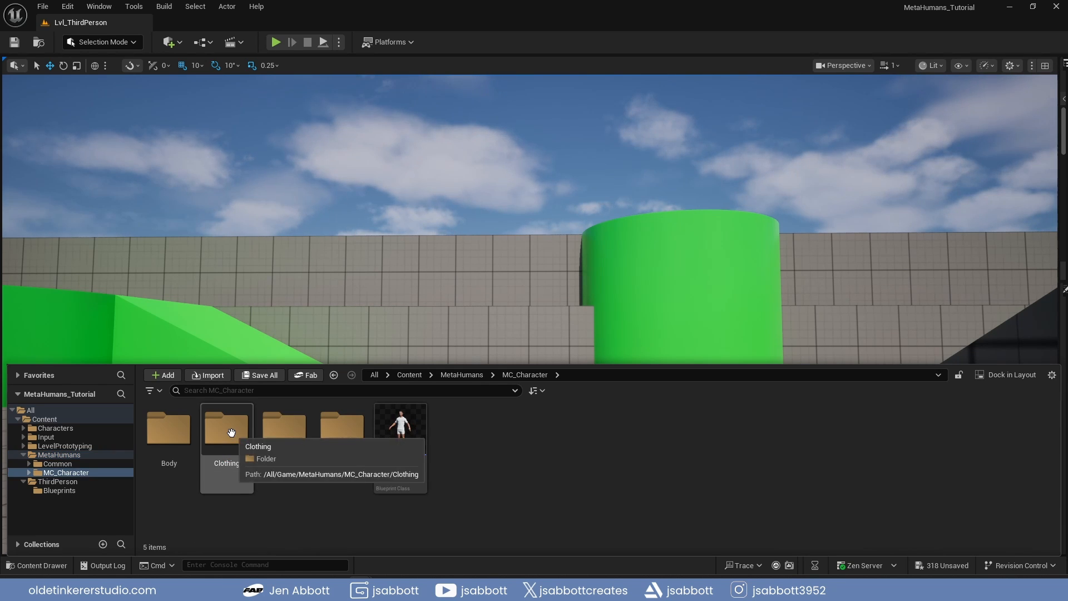
{"action": "double_click", "coordinate": [173, 434]}
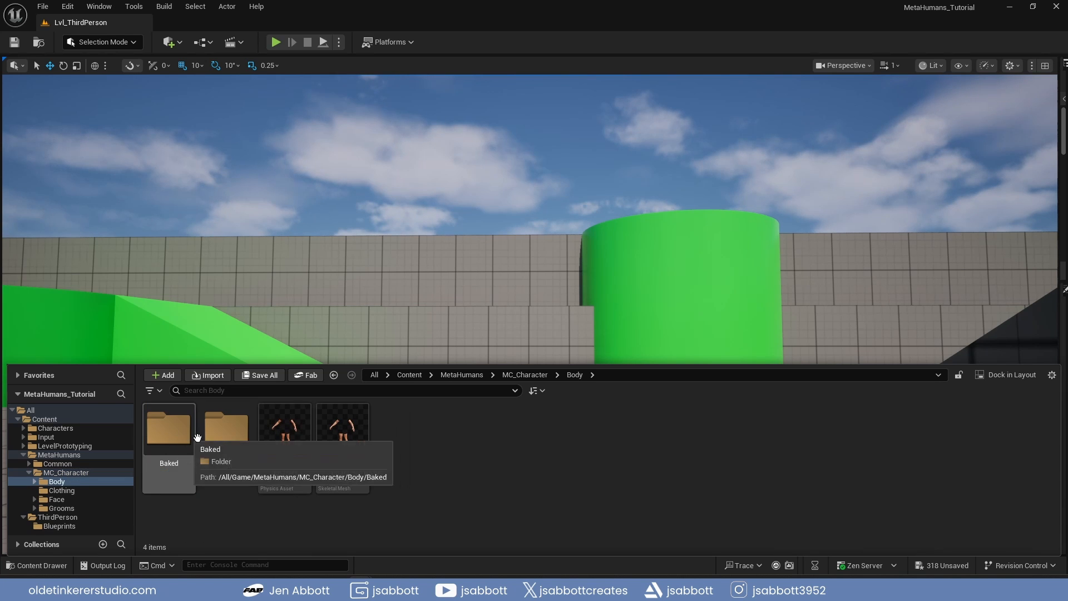
{"action": "right_click", "coordinate": [342, 442]}
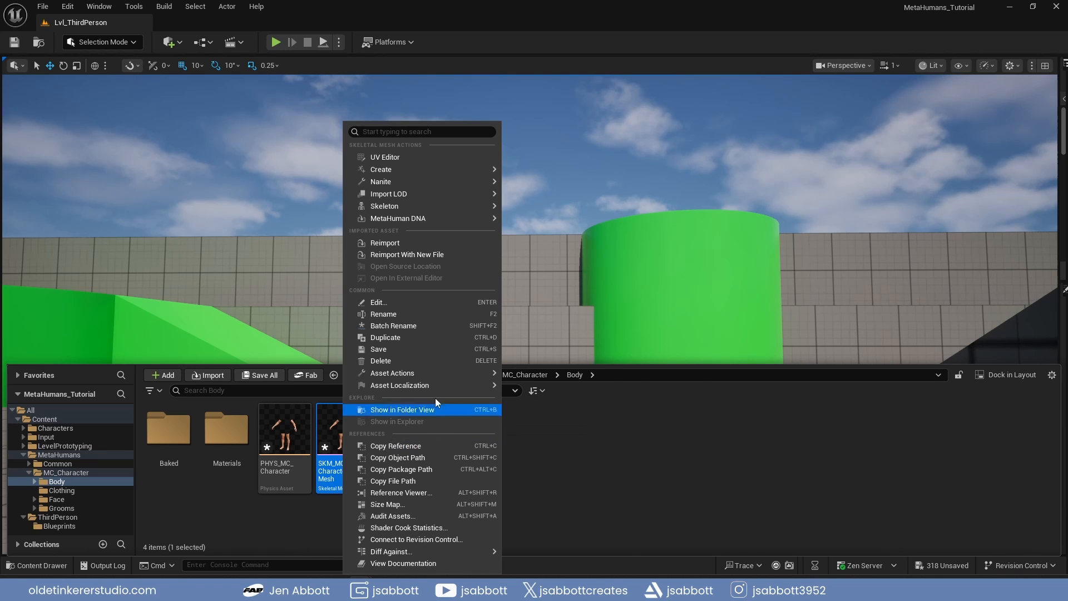
{"action": "mouse_move", "coordinate": [434, 372]}
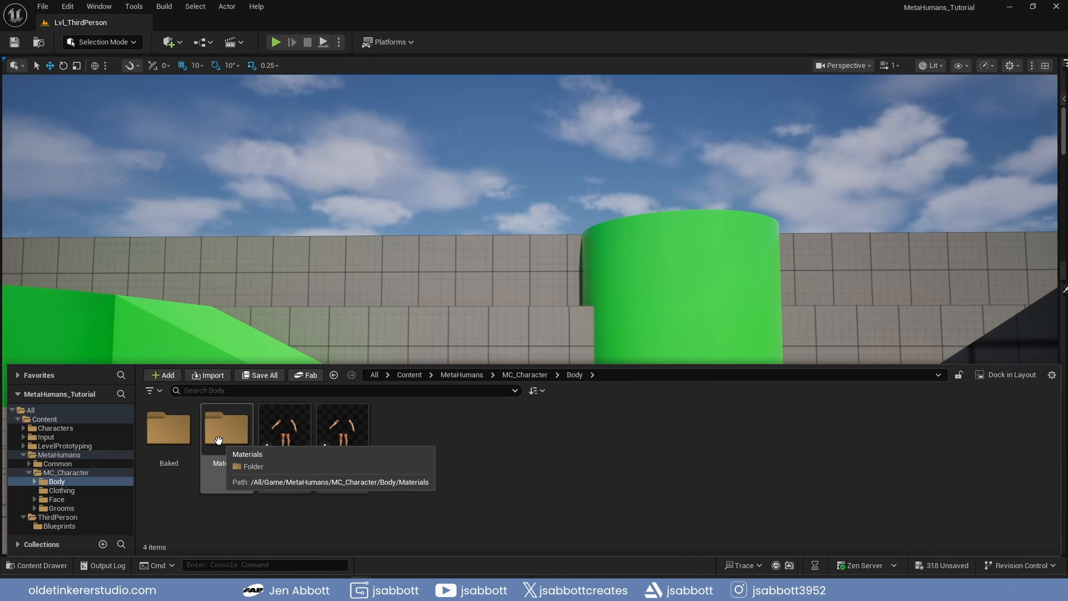
Open the body's Materials folder and examine the asset actions offered for the MI_Body_Baked material instance
{"action": "double_click", "coordinate": [219, 441]}
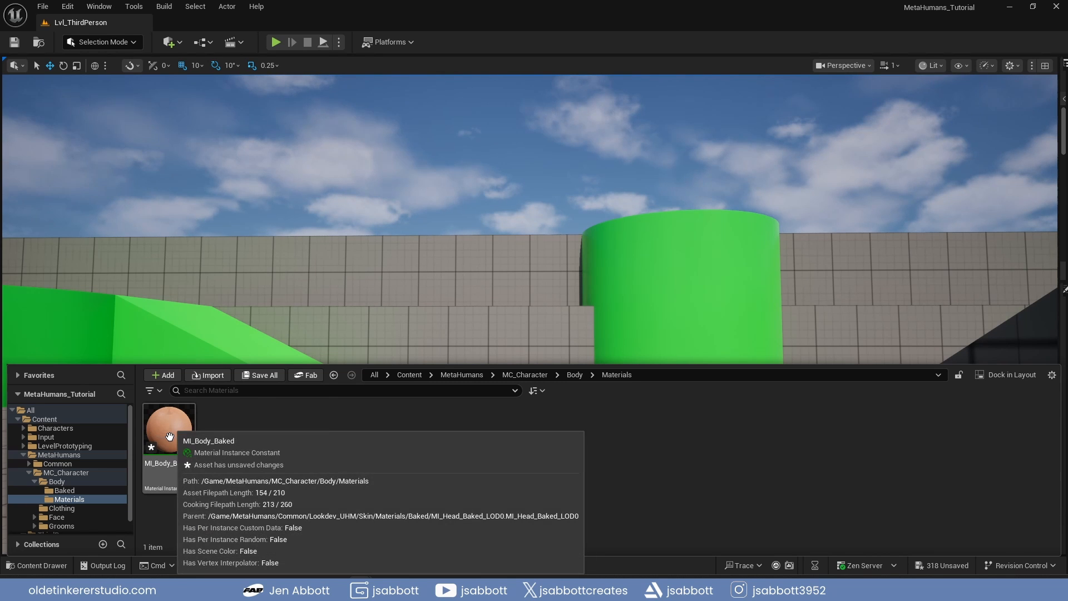
{"action": "right_click", "coordinate": [169, 435]}
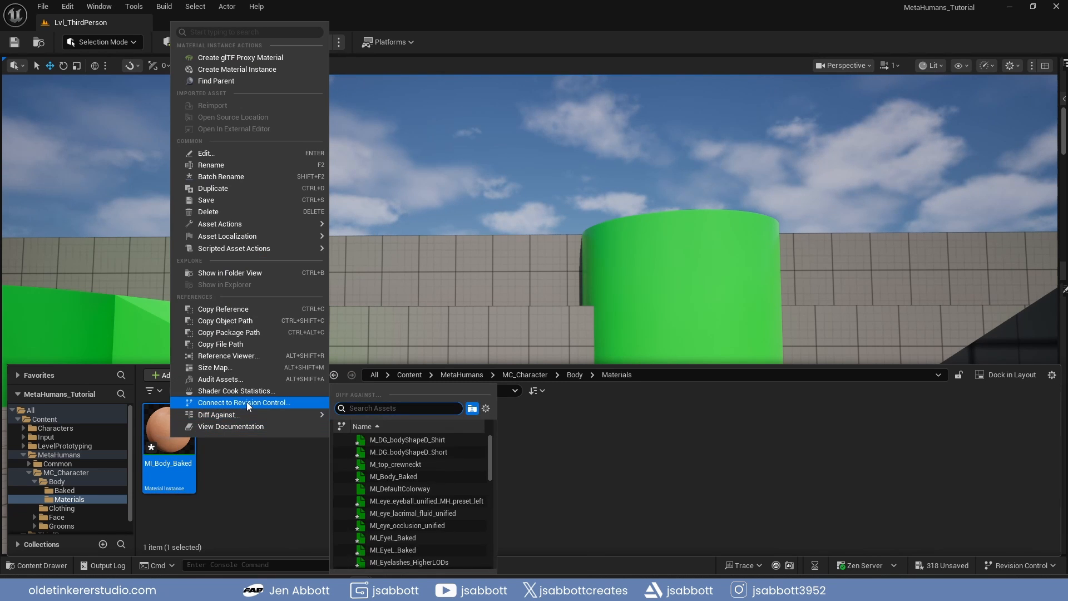
{"action": "mouse_move", "coordinate": [275, 224]}
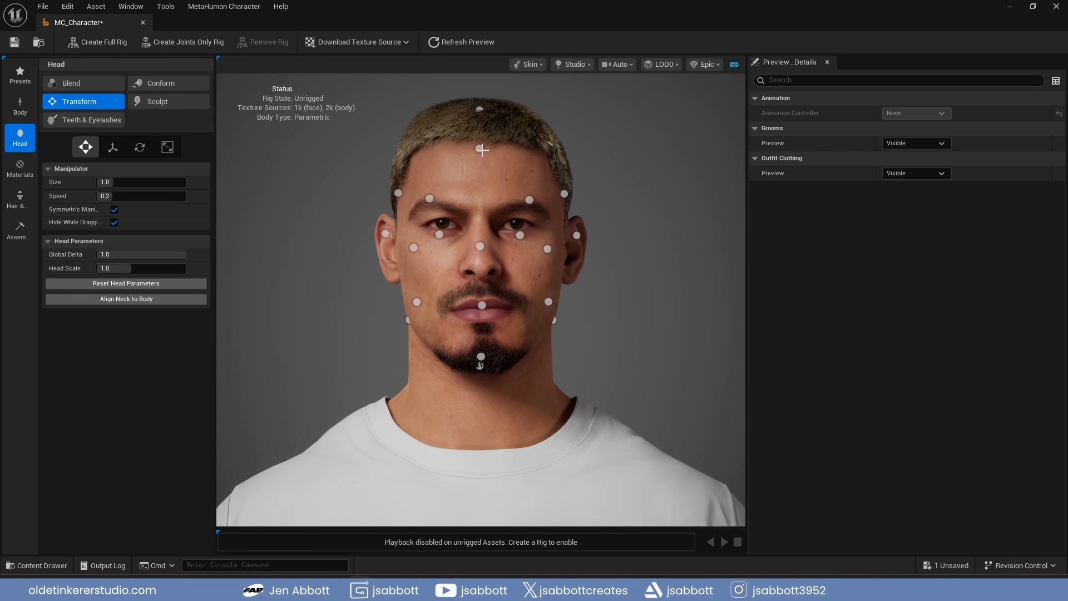
{"action": "left_click_drag", "start_coordinate": [480, 149], "coordinate": [480, 153]}
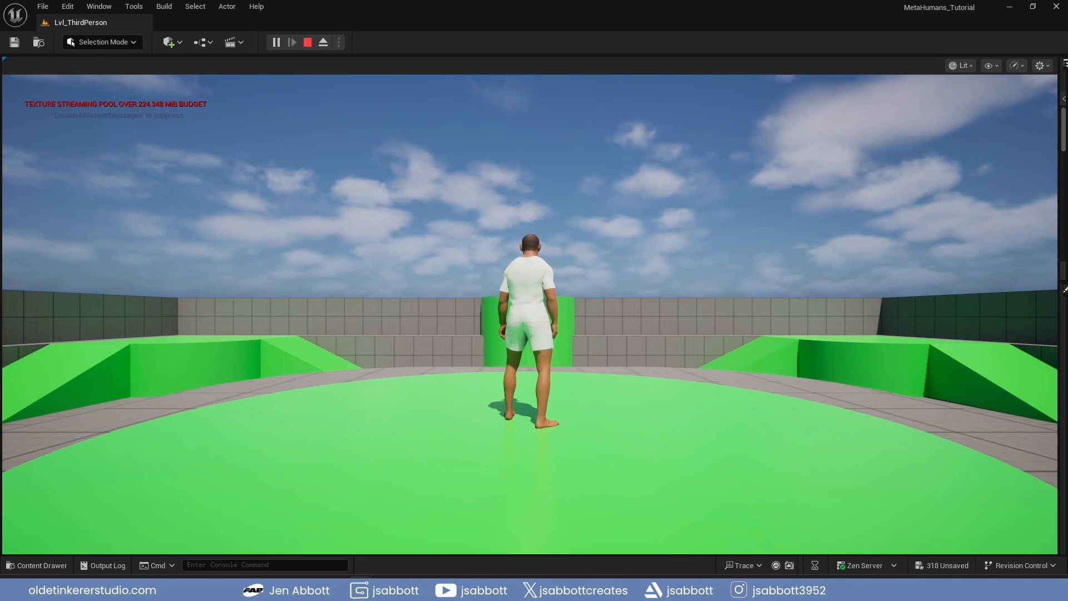
Run the MetaHuman character around the third-person level to review its movement
{"action": "key", "text": "w"}
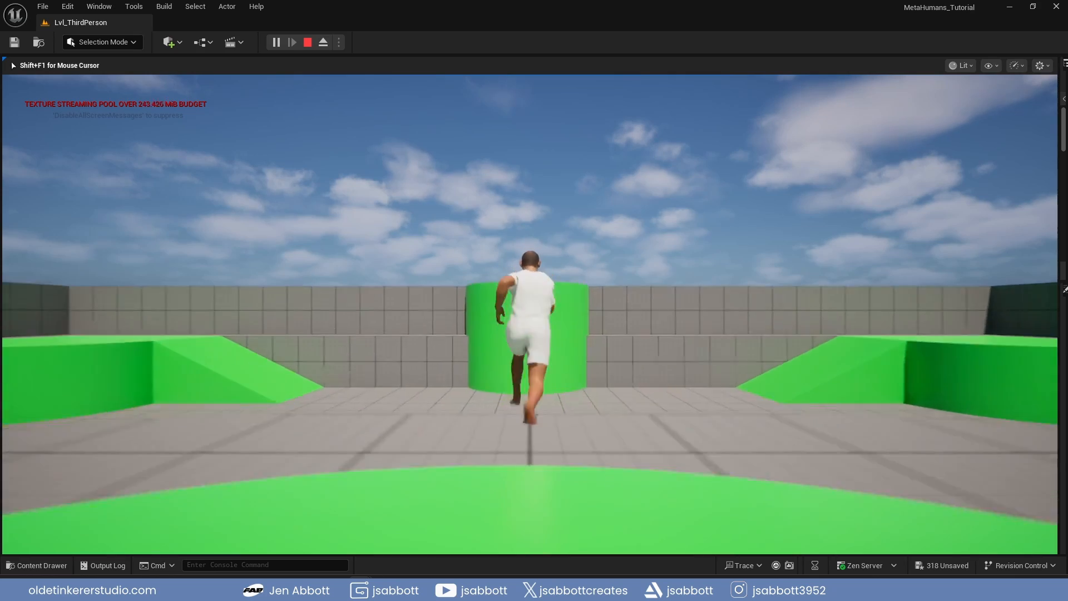
{"action": "key", "text": "a"}
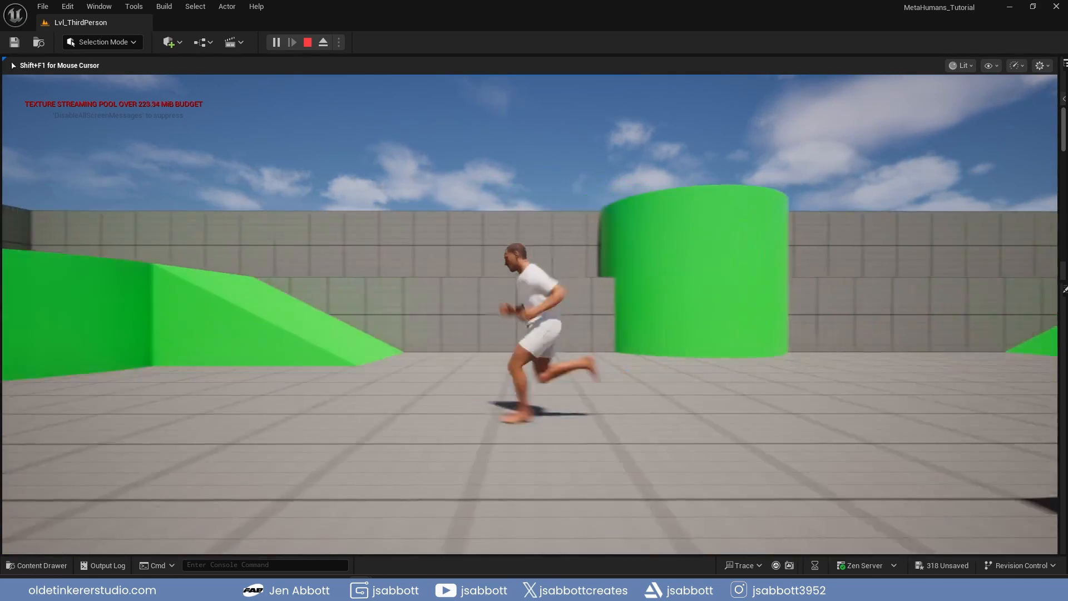
{"action": "key", "text": "s"}
{"action": "key", "text": "d"}
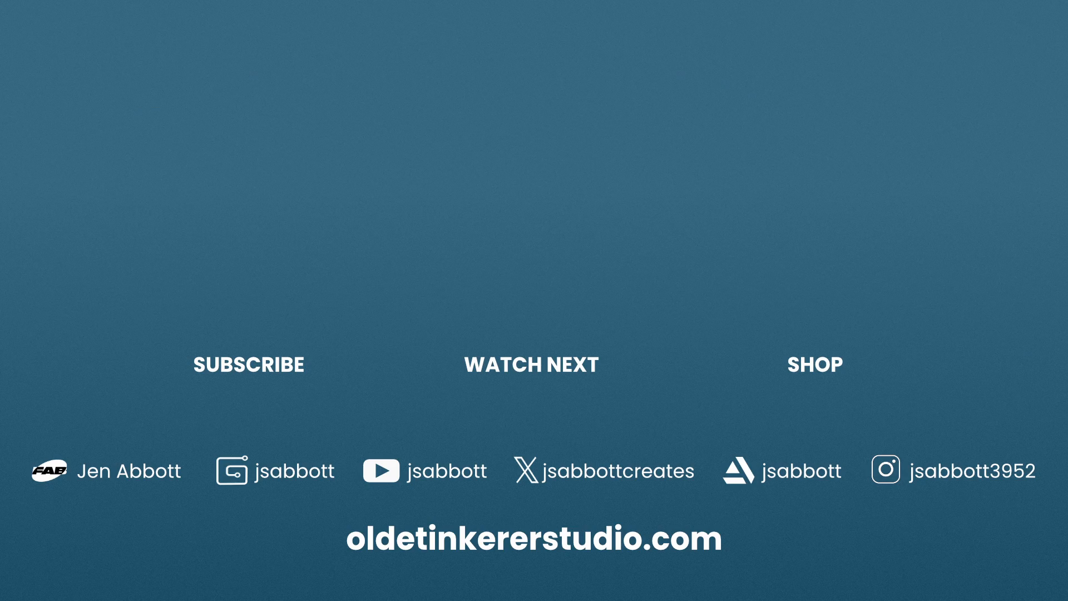